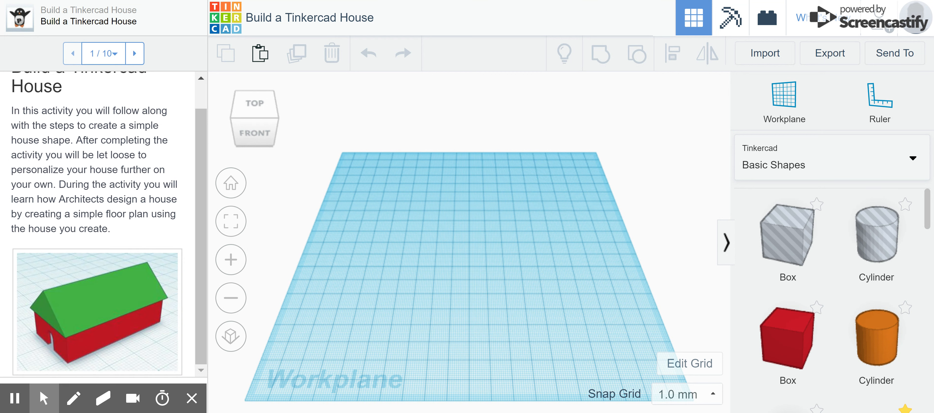
Advance the lesson to step 3 and place a solid red Box near the middle of the workplane.
click(136, 54)
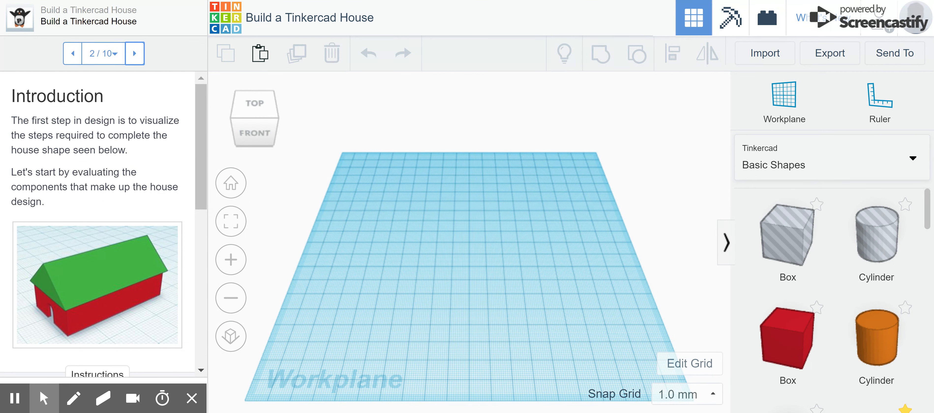
mouse_move(199, 108)
mouse_down()
mouse_move(192, 264)
mouse_move(204, 103)
mouse_up()
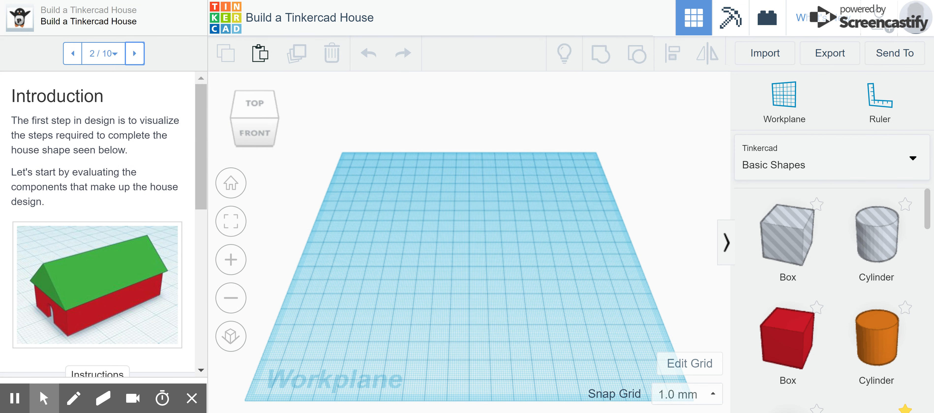
click(135, 61)
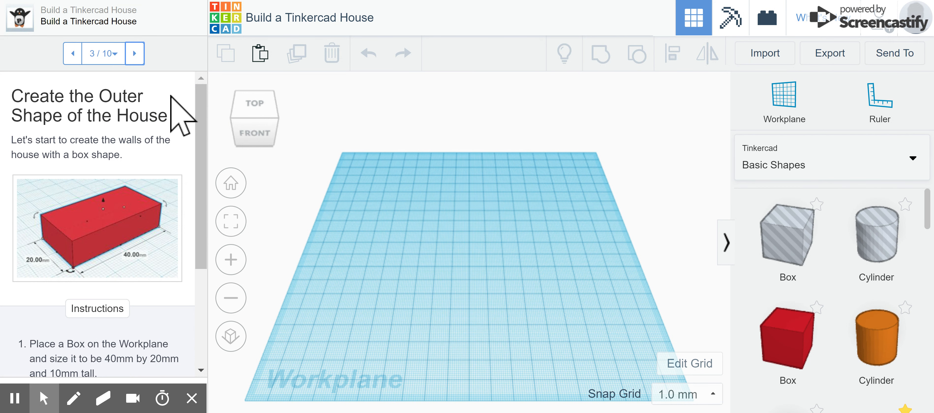
drag(202, 106, 227, 162)
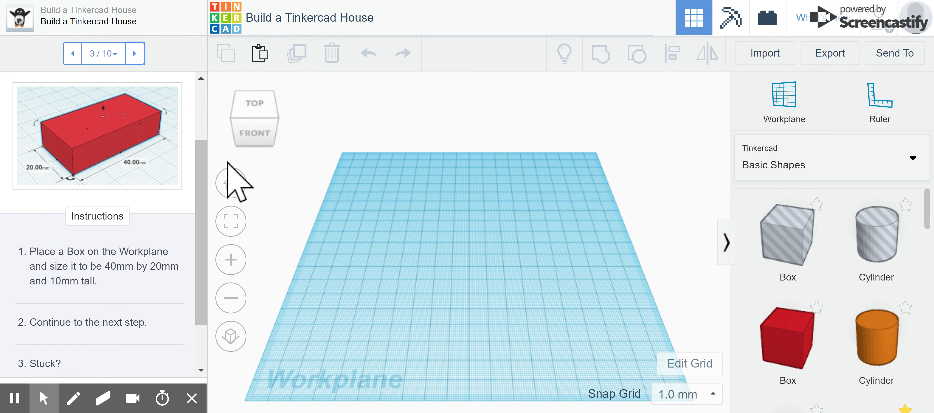
drag(788, 362, 466, 270)
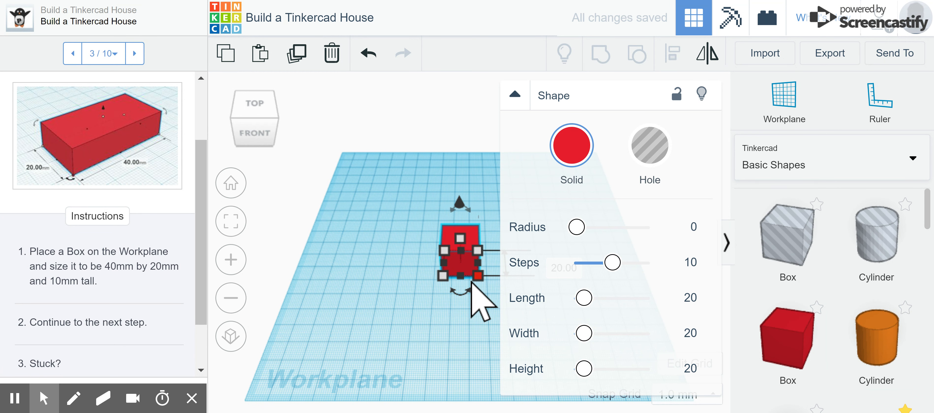
click(515, 95)
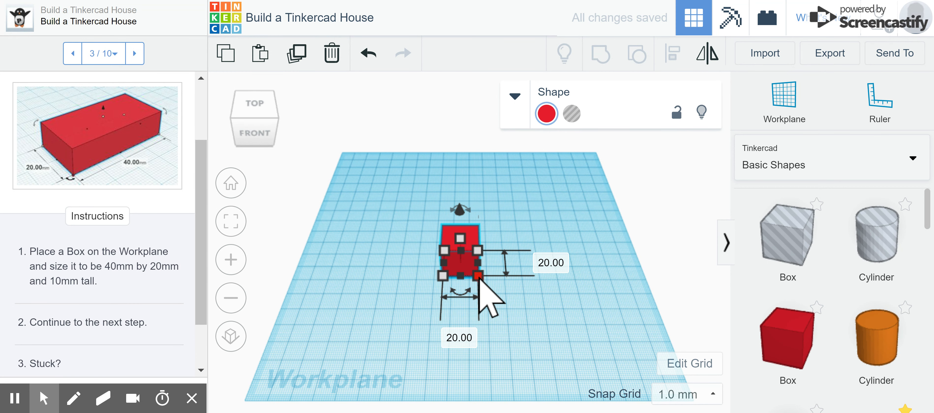
Resize the red box to 40 mm long and 10 mm tall.
click(458, 338)
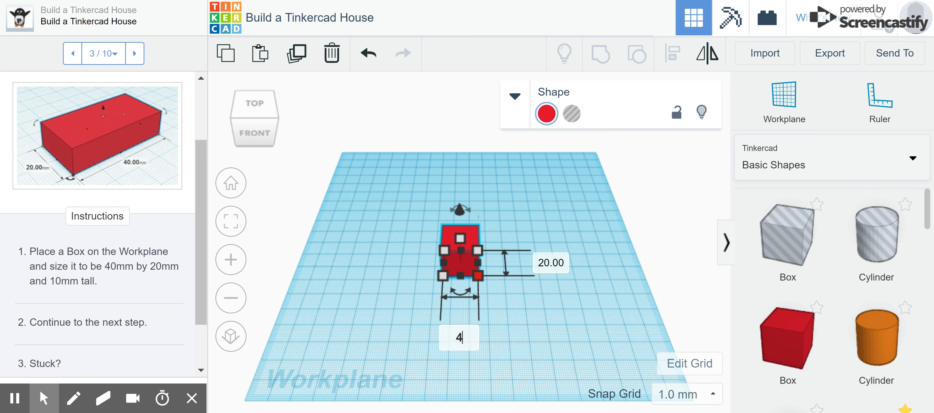
key(Return)
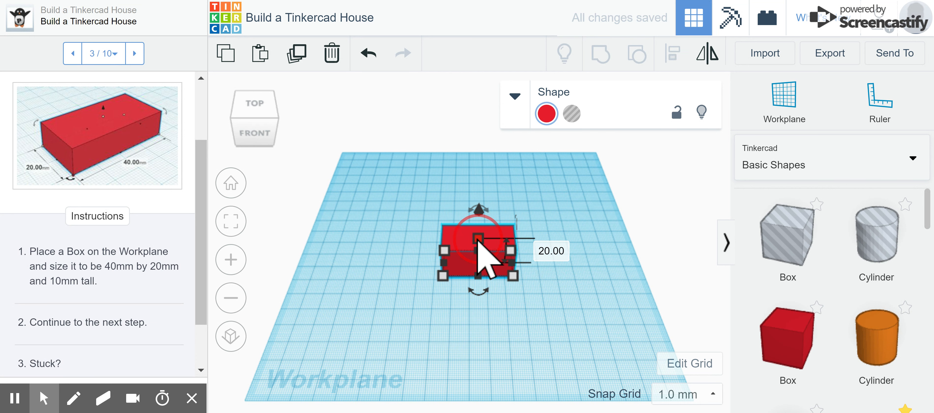
click(545, 250)
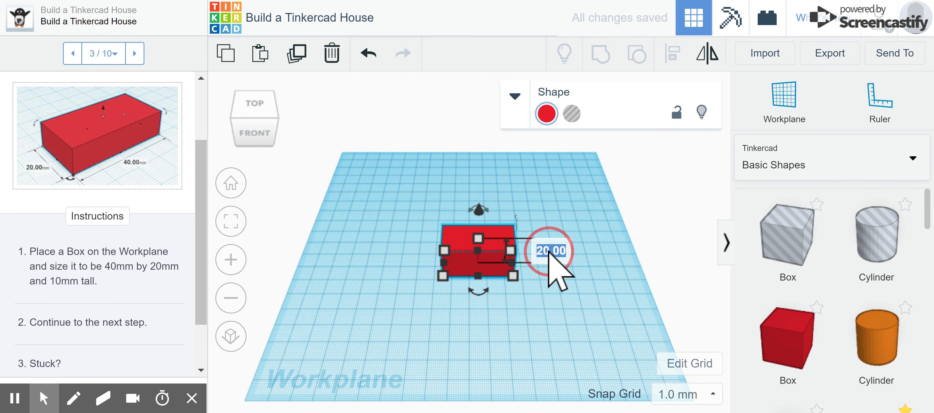
text(10)
key(Return)
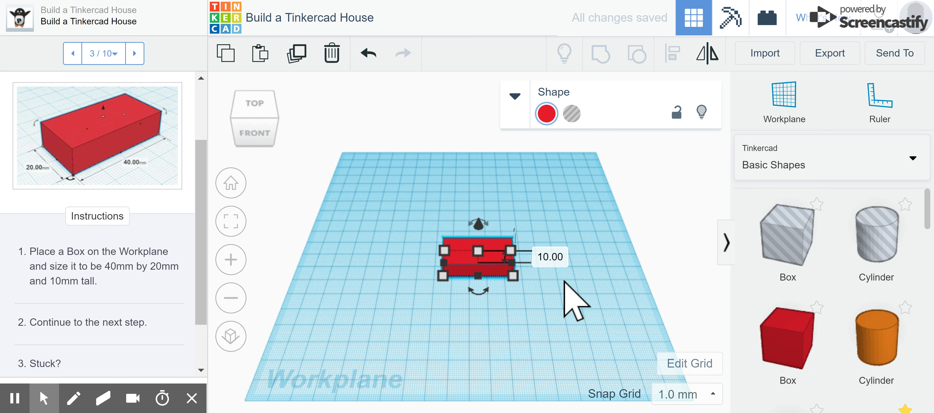
Advance the lesson to step 4 and duplicate the red box in place.
click(135, 55)
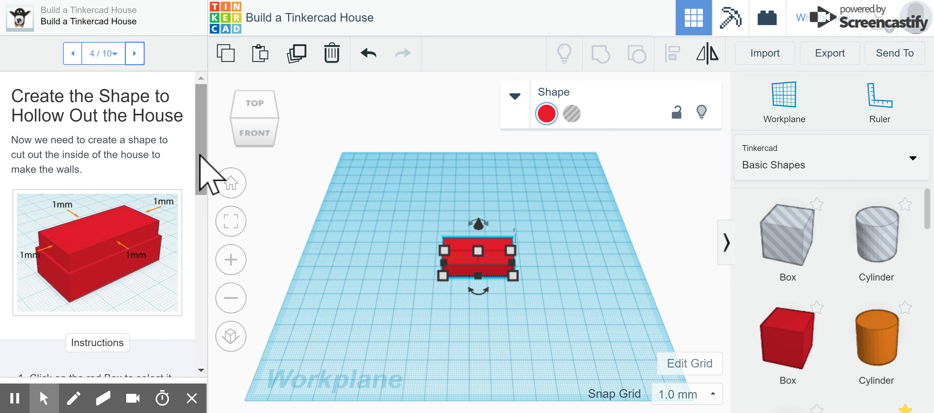
click(199, 102)
drag(199, 103, 199, 167)
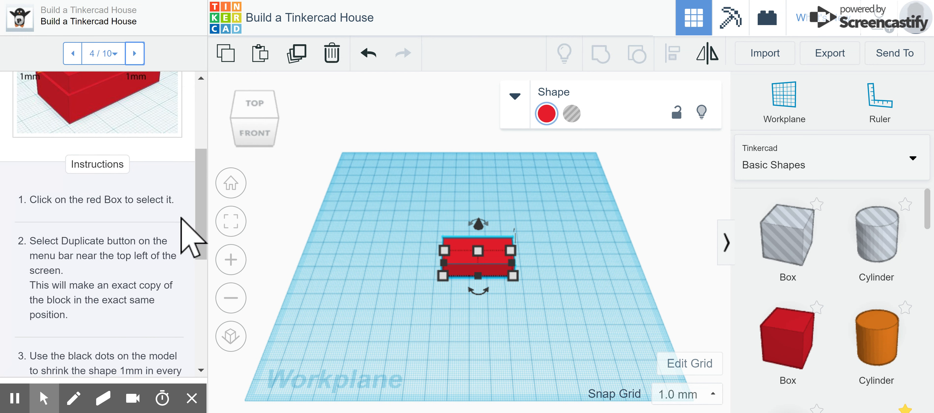
scroll(448, 326, up, 3)
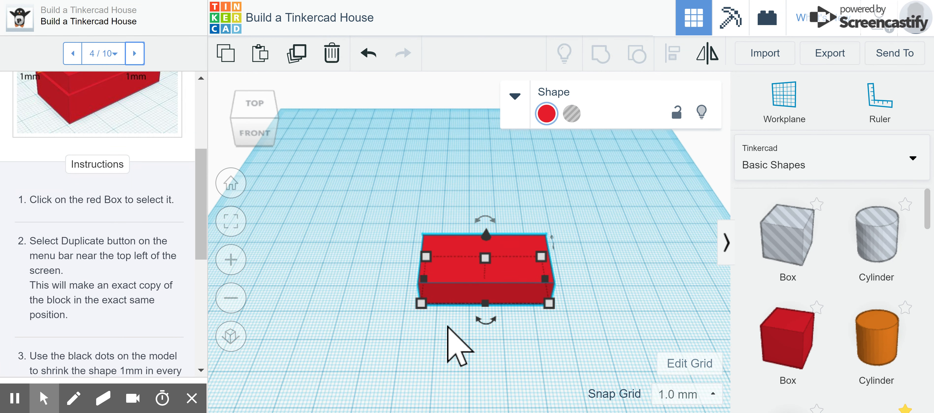
scroll(448, 327, up, 2)
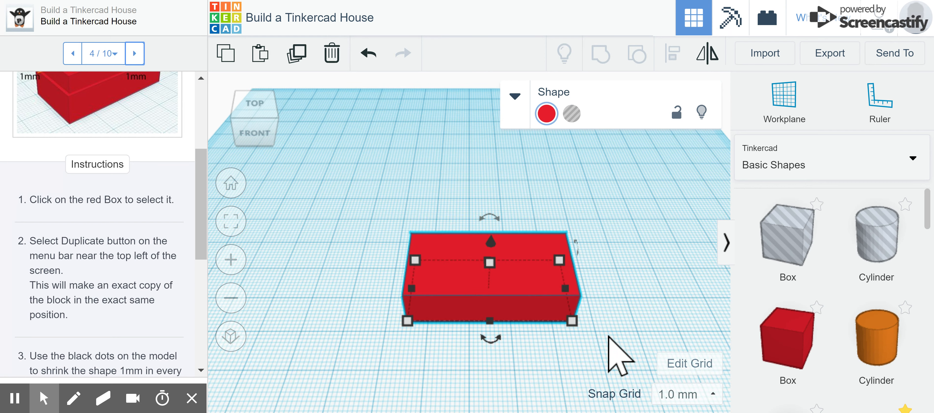
scroll(608, 336, up, 1)
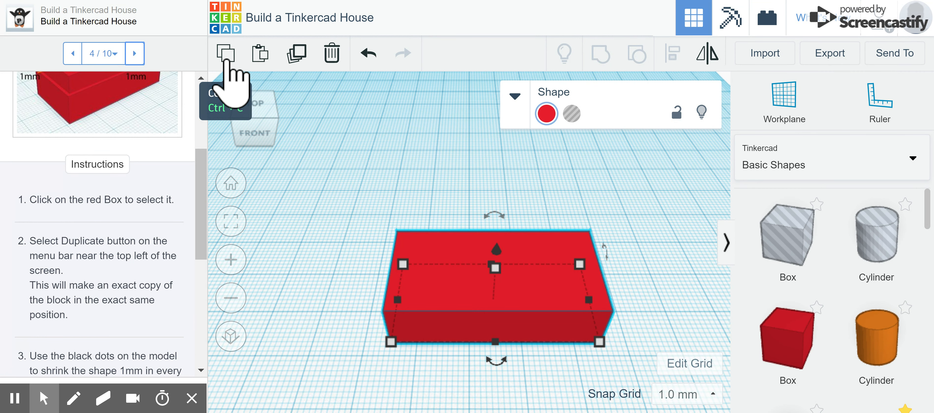
click(298, 56)
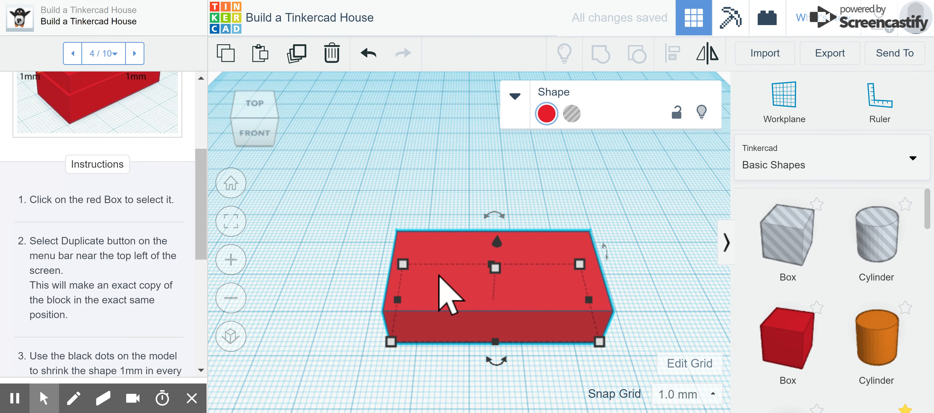
Move the duplicated box about 8 mm toward the back of the workplane, offset from the original.
key(Up)
key(Up)
key(Up)
key(Up)
key(Up)
key(Up)
key(Up)
key(Up)
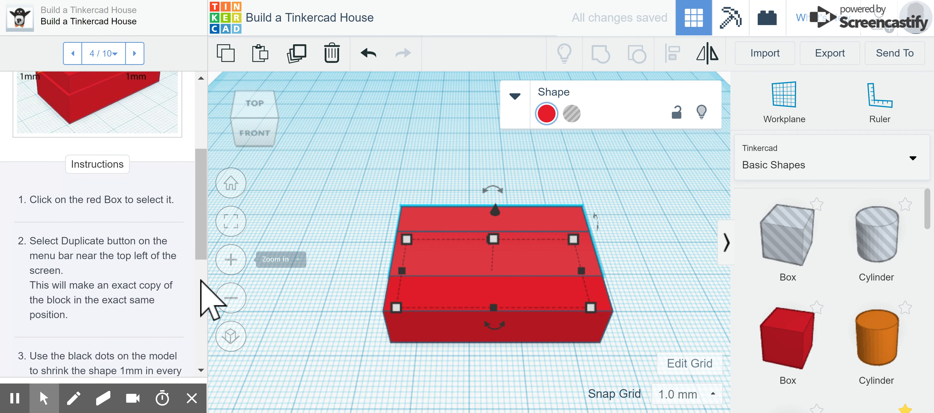
Resize the duplicated box to 19 mm wide and 39 mm long.
drag(205, 249, 211, 378)
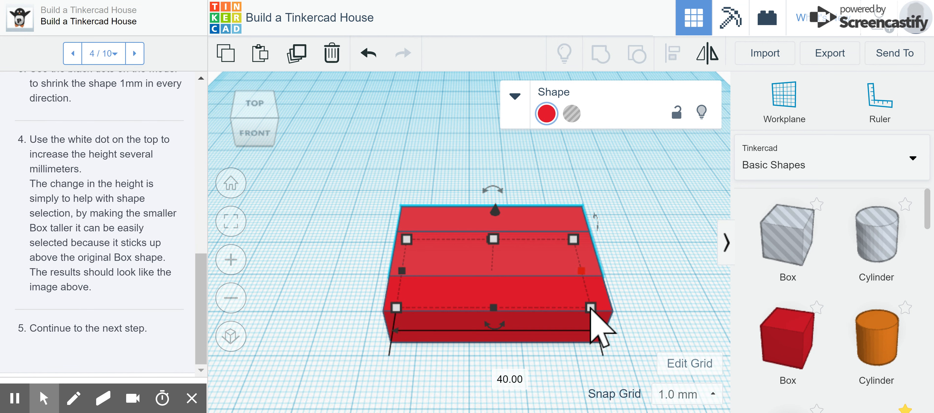
click(663, 274)
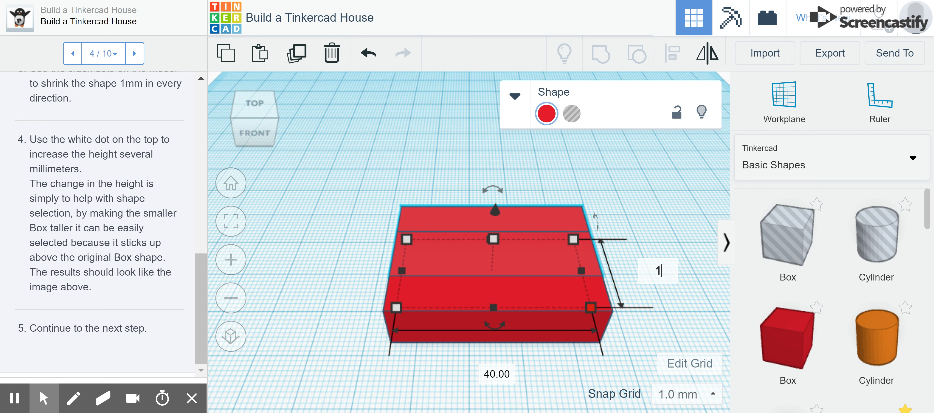
key(Return)
click(498, 371)
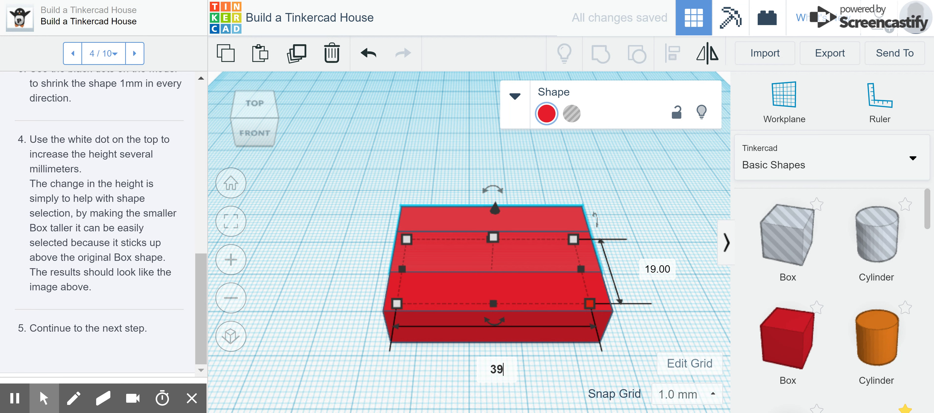
key(Return)
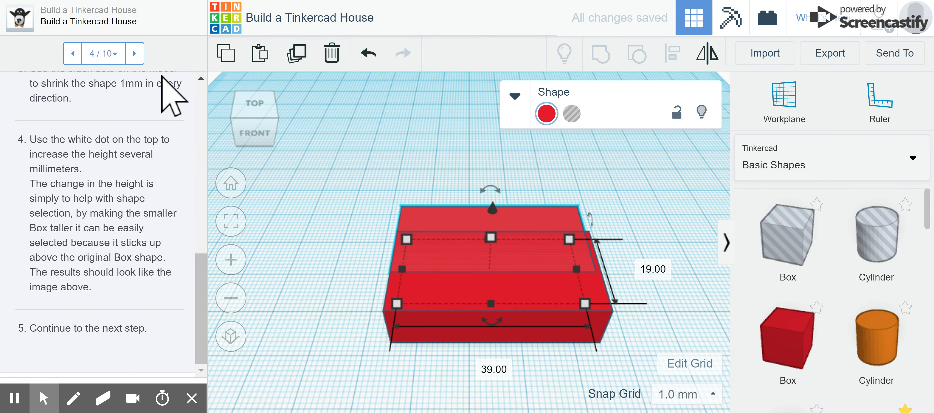
Advance the lesson to step 5 and change the duplicated box from solid to a hole.
click(134, 54)
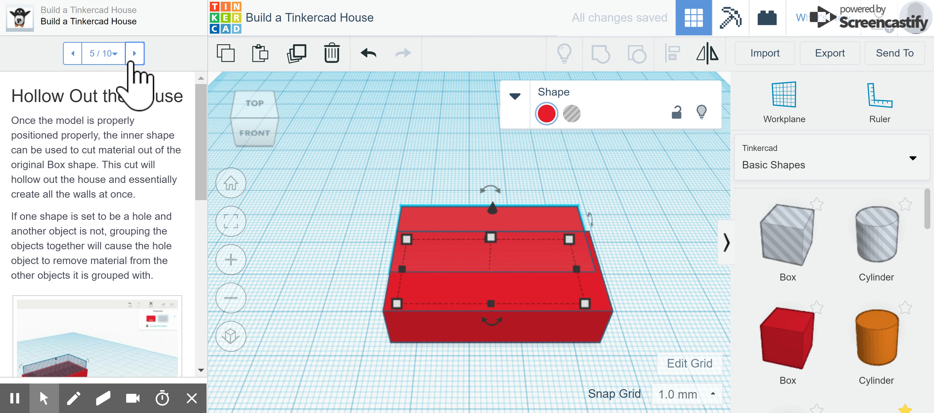
click(201, 99)
drag(199, 98, 219, 227)
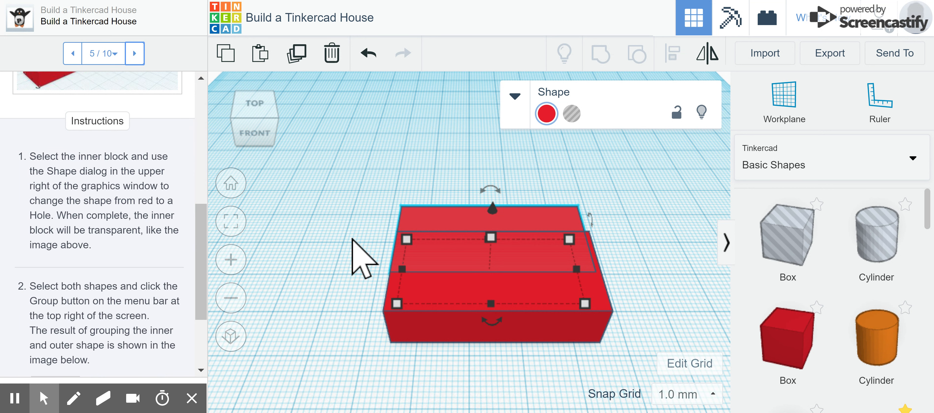
click(574, 120)
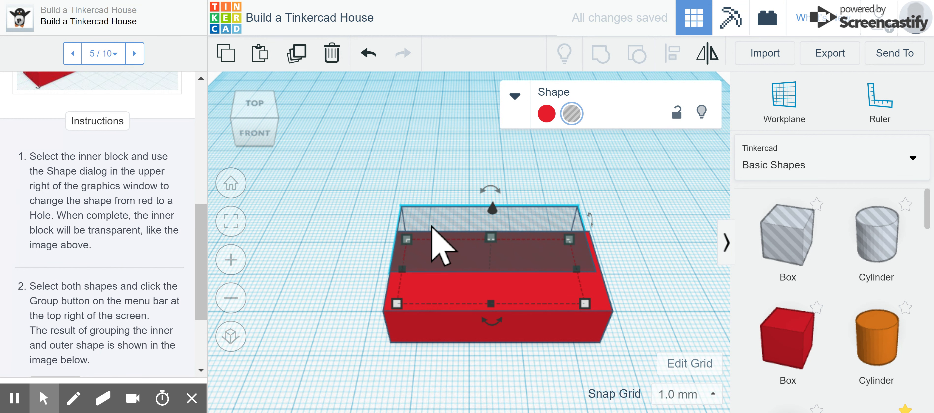
Select both boxes and center-align them along the width and length of the workplane.
drag(365, 195, 635, 363)
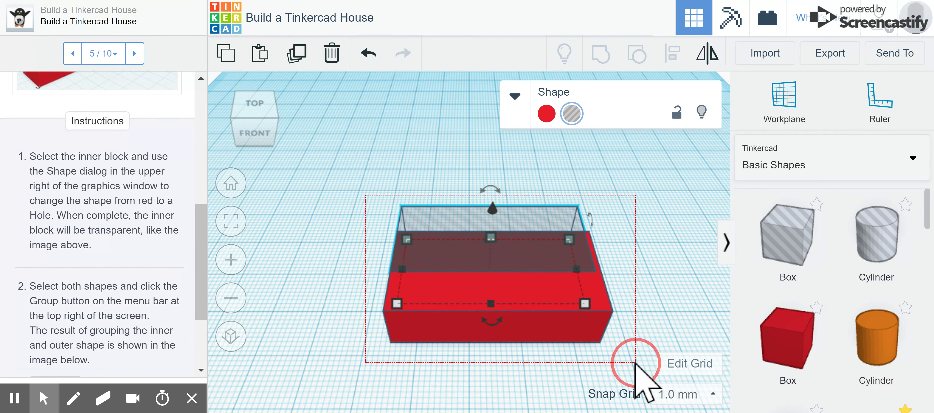
drag(635, 363, 637, 365)
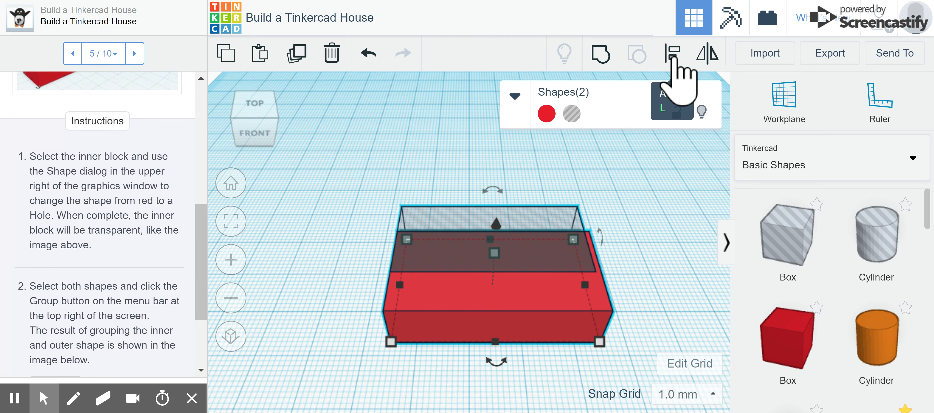
click(672, 58)
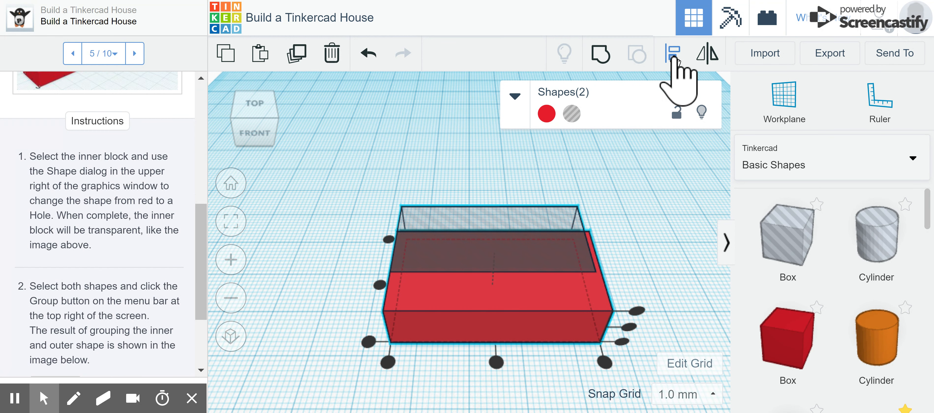
click(380, 286)
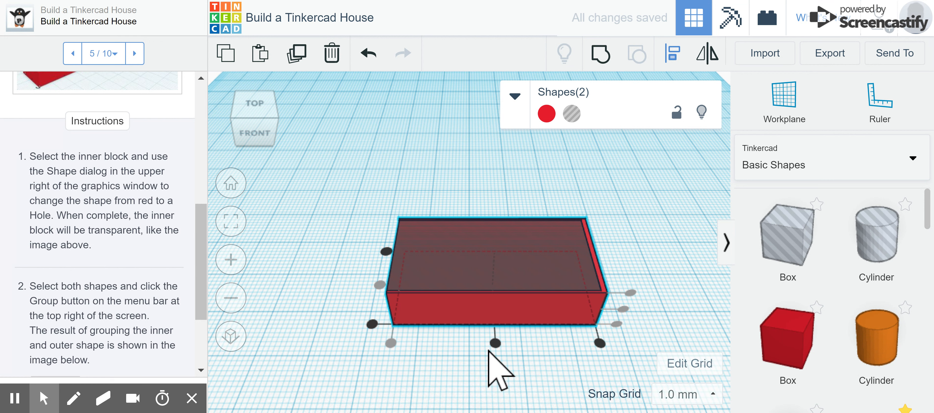
click(496, 343)
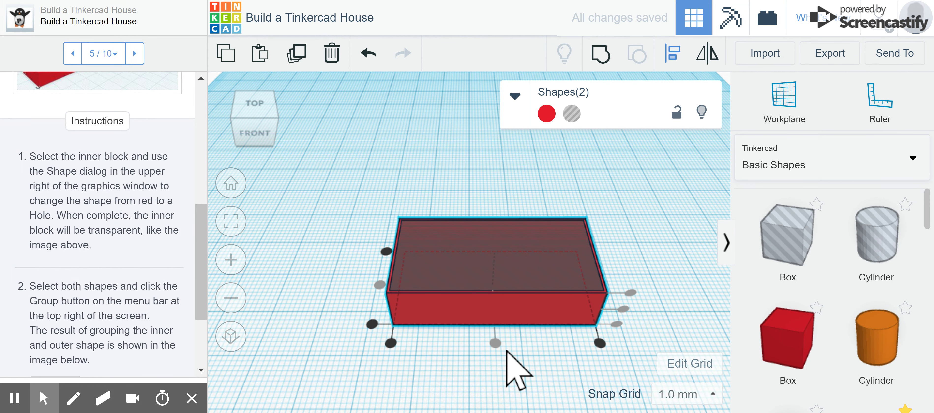
Group the solid box with the hole box to cut out the inside and form the house walls.
drag(201, 232, 214, 357)
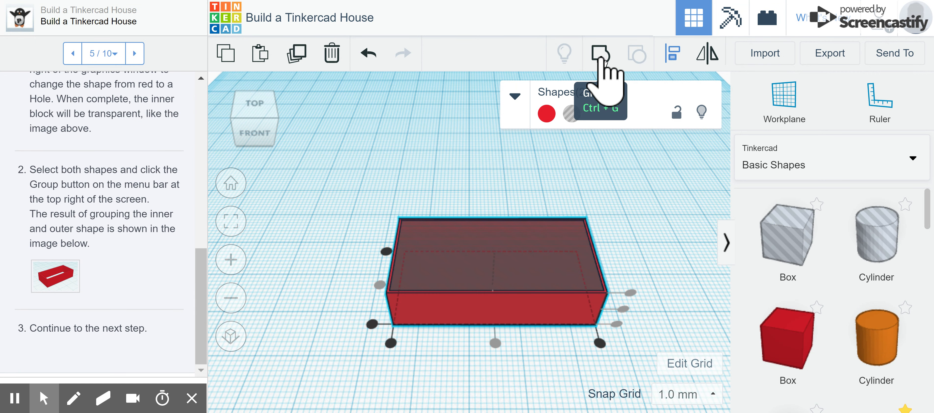
click(601, 60)
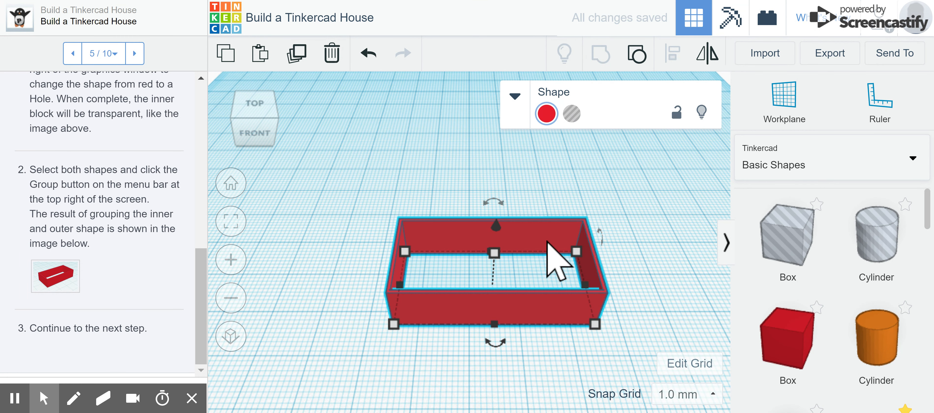
scroll(577, 274, up, 2)
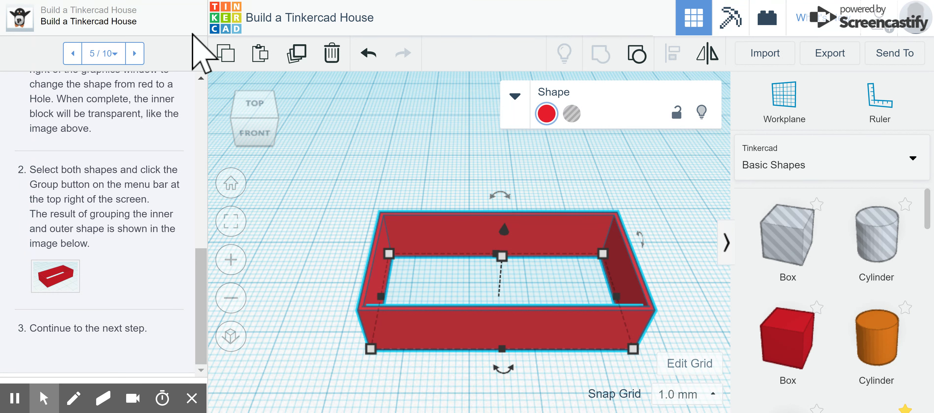
Advance the lesson to step 6 and read through the instructions for making the doorway shapes.
click(134, 54)
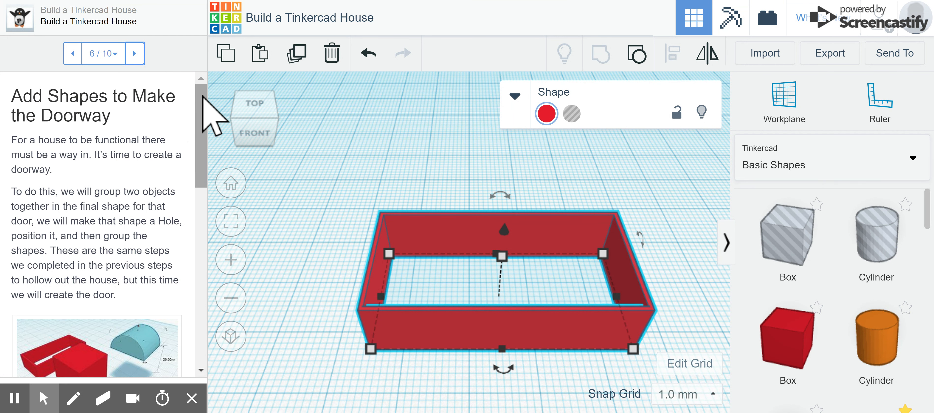
drag(202, 96, 198, 174)
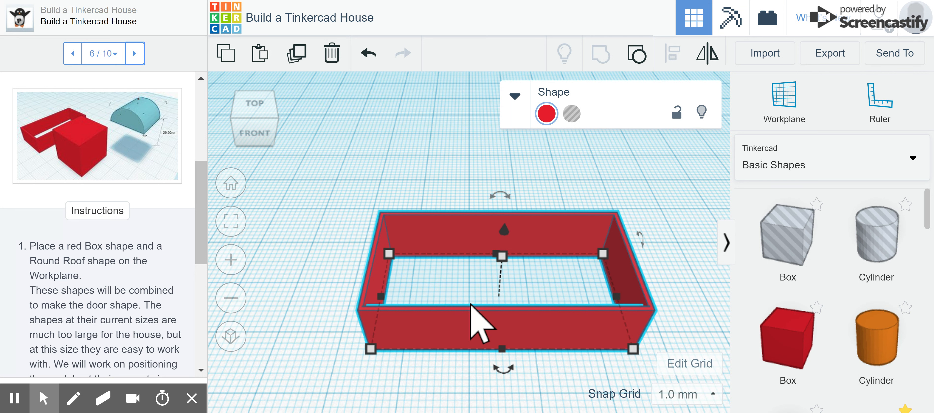
drag(205, 237, 199, 338)
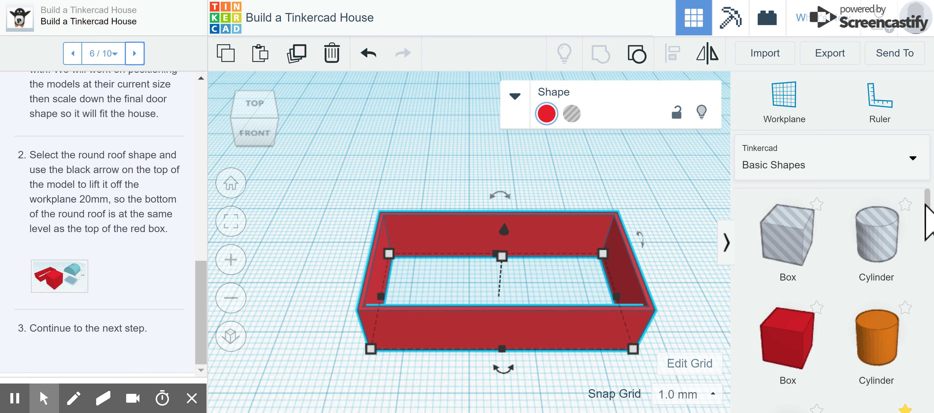
Add a red Box and a Round Roof shape to the workplane behind the house walls.
drag(771, 320, 326, 202)
drag(927, 205, 928, 276)
drag(812, 288, 458, 158)
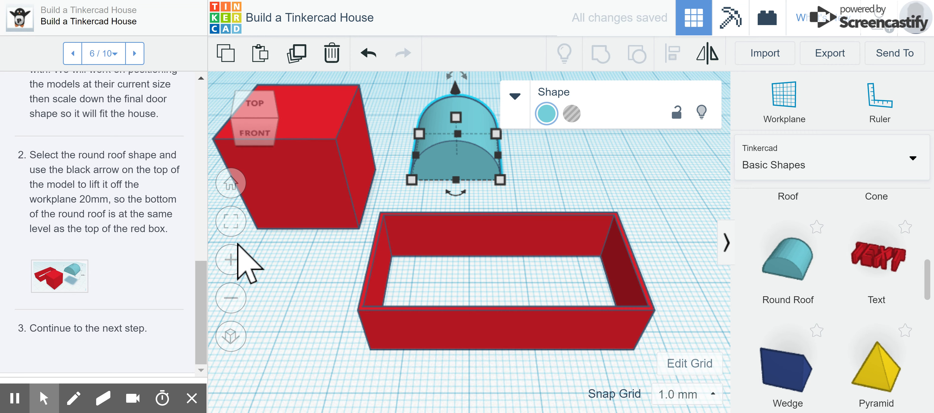
Place a temporary workplane on top of the red box and raise the round roof to that level.
scroll(140, 214, up, 3)
scroll(138, 203, up, 3)
scroll(138, 202, down, 3)
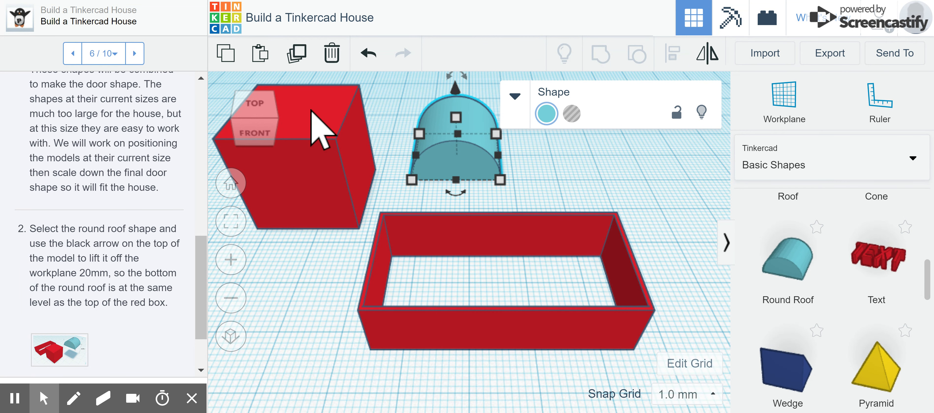
scroll(320, 126, down, 2)
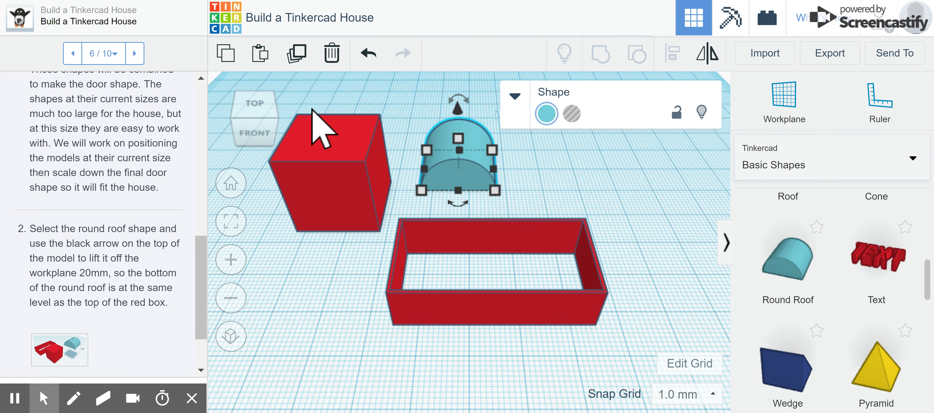
drag(789, 98, 328, 150)
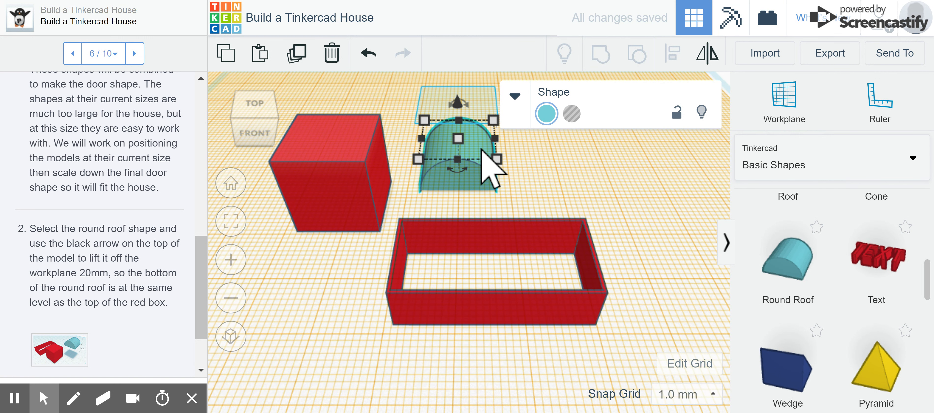
key(d)
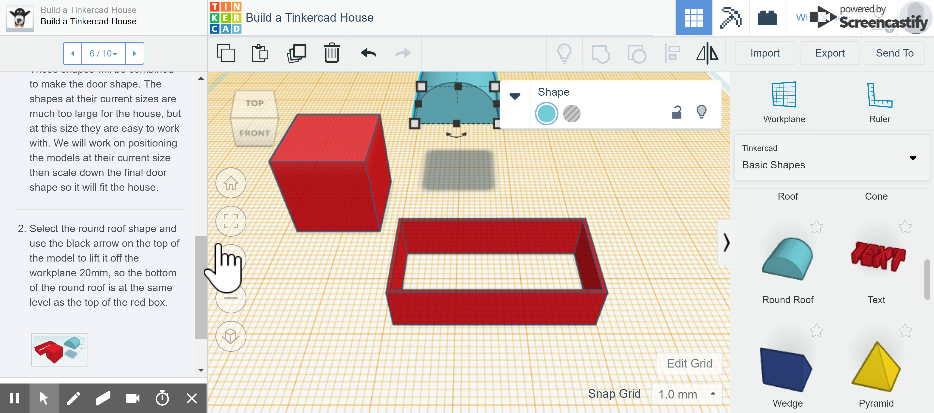
Advance the lesson to step 7 and read the instructions for aligning the box and round roof.
drag(202, 272, 200, 312)
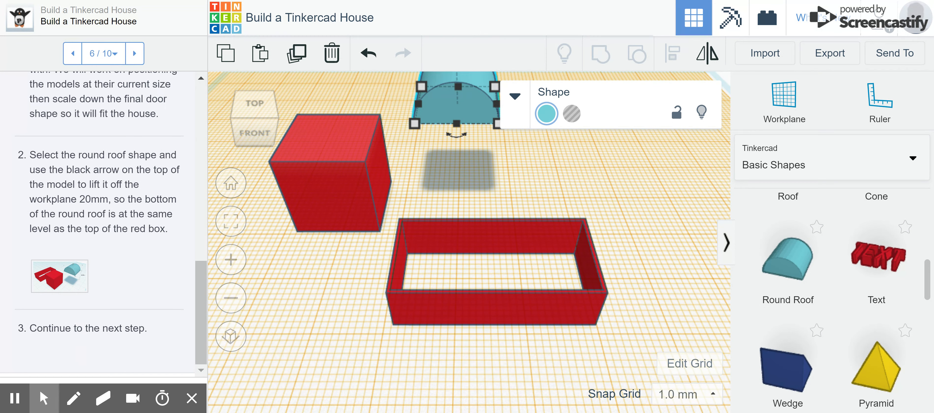
click(135, 54)
drag(199, 127, 202, 232)
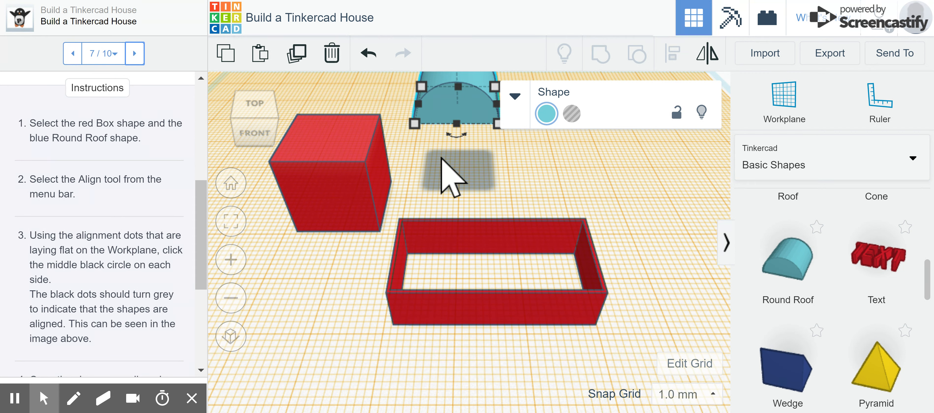
Select the red box and round roof and center-align them along both horizontal directions so the roof sits on the box.
click(464, 175)
drag(464, 174, 338, 97)
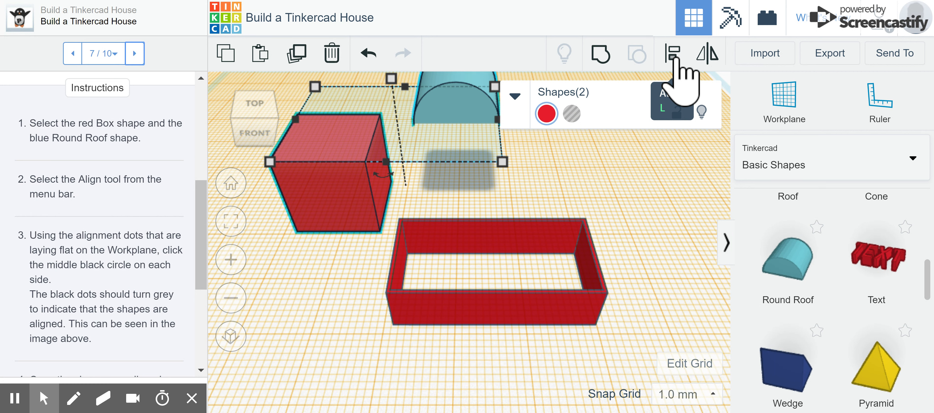
click(676, 57)
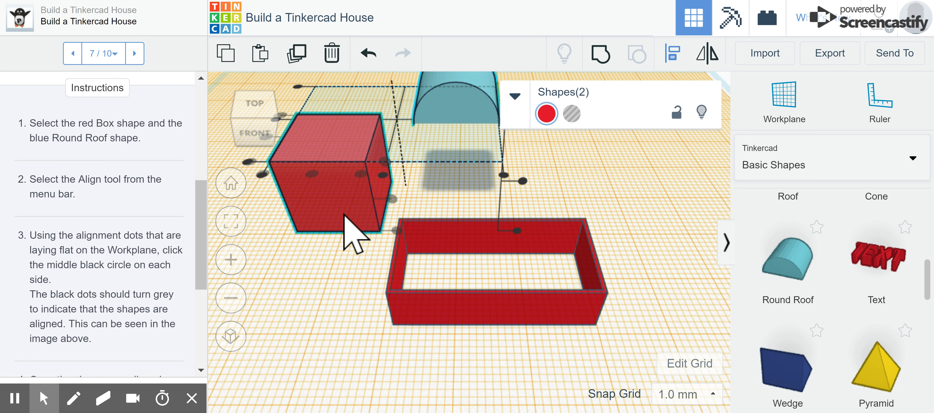
click(345, 215)
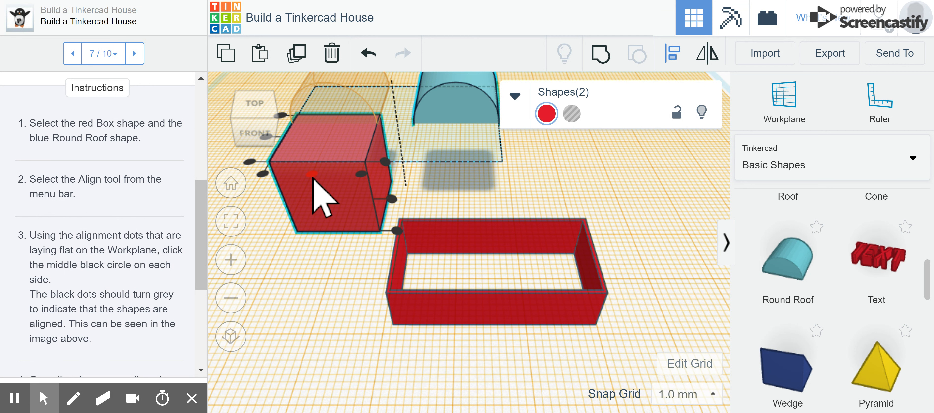
click(312, 173)
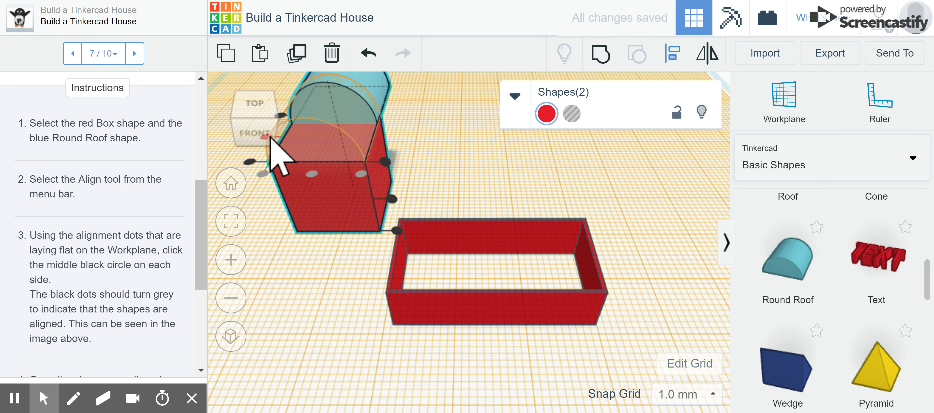
drag(270, 137, 269, 138)
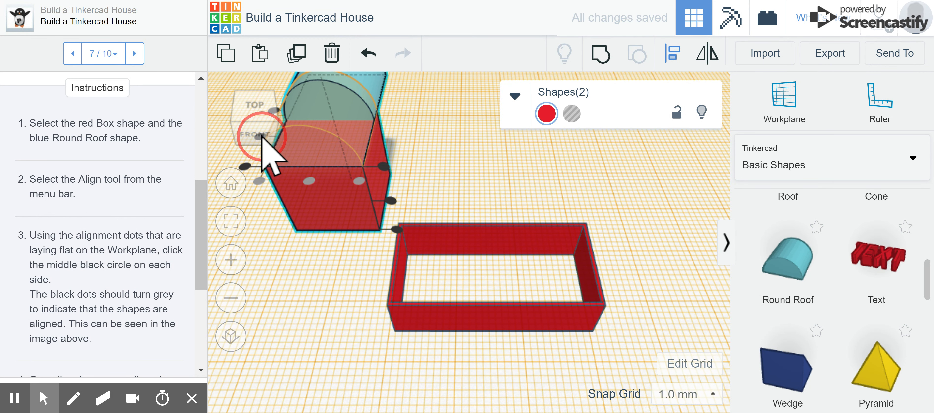
click(262, 137)
right_drag(331, 136, 299, 212)
key(l)
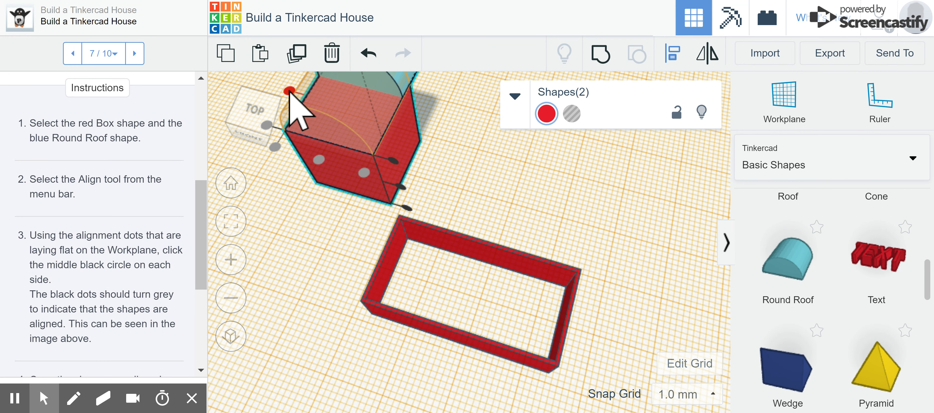
right_drag(326, 201, 444, 333)
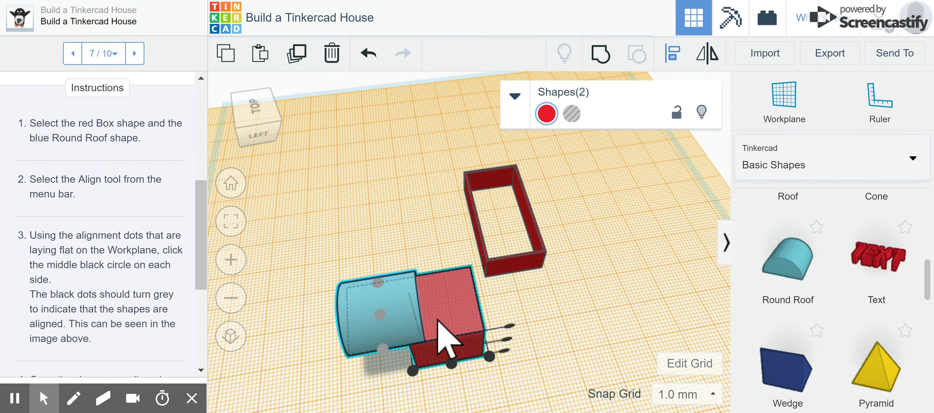
click(452, 364)
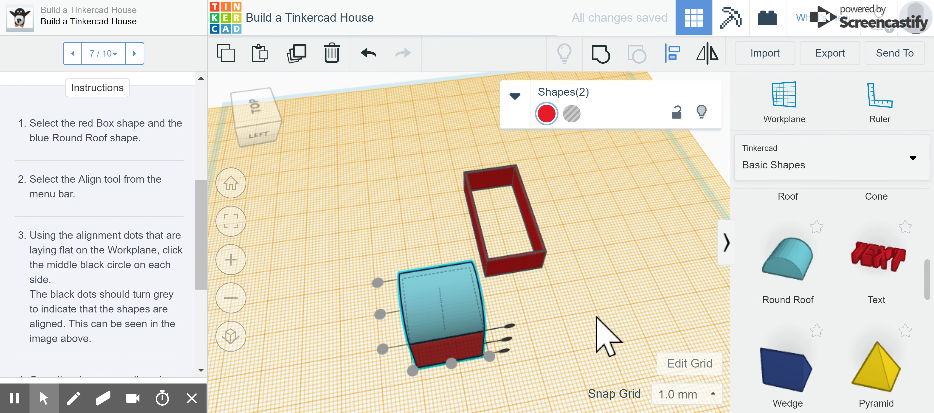
right_drag(596, 317, 531, 306)
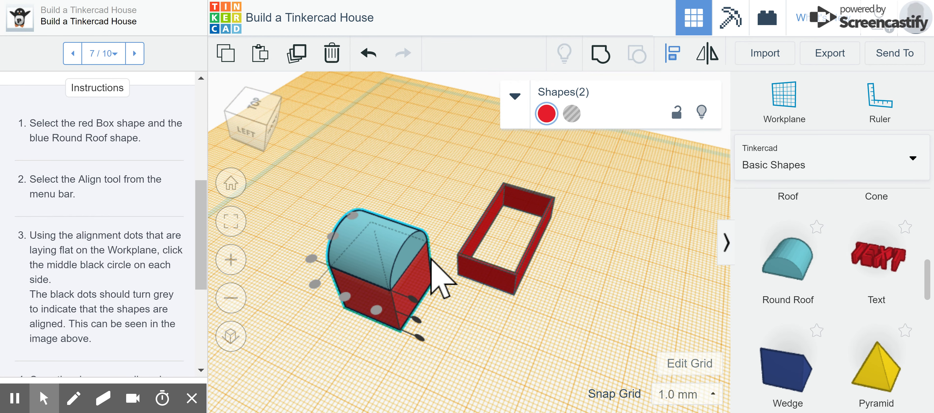
Group the box and round roof into a single door shape and change it to a hole.
drag(205, 217, 206, 292)
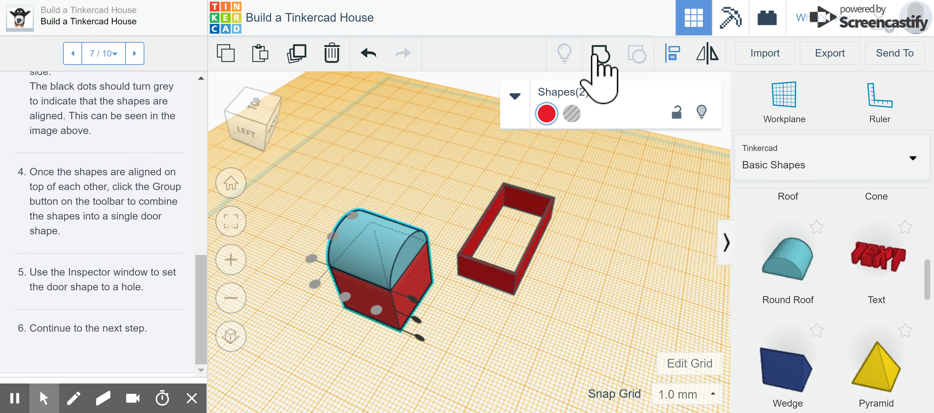
click(598, 50)
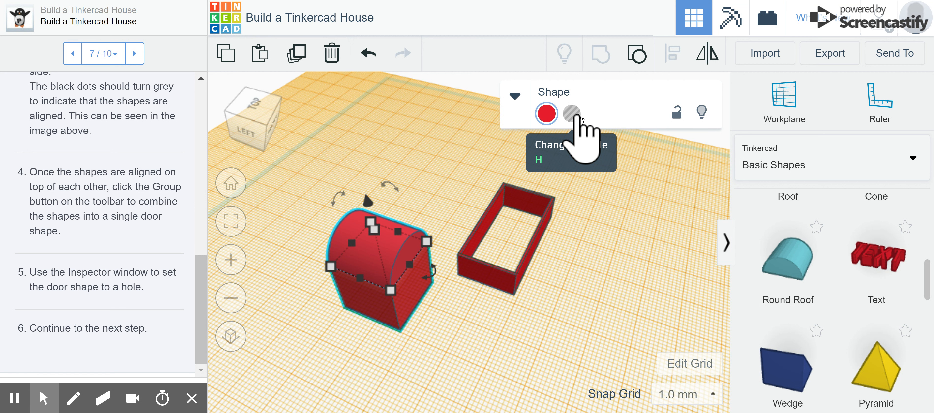
click(580, 116)
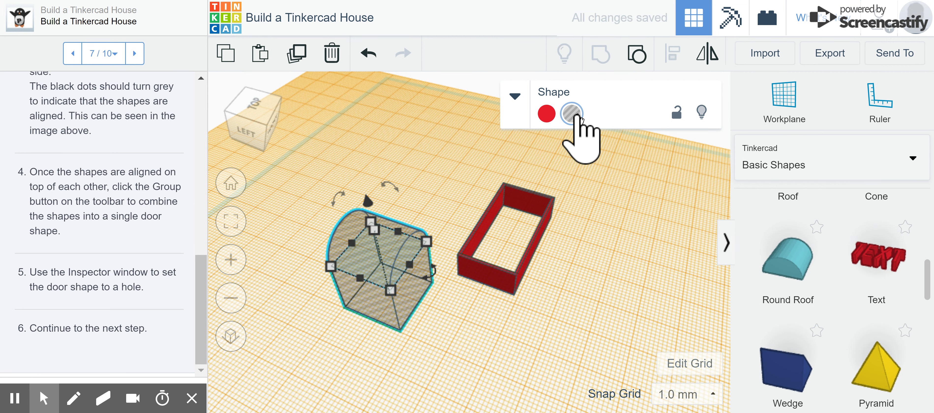
Advance the lesson to step 8 and proportionally scale the door hole down to 6 mm by 6 mm.
click(134, 53)
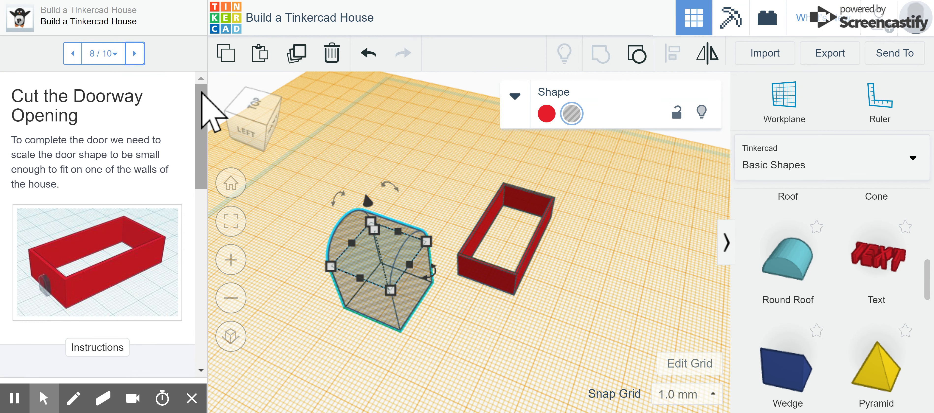
drag(201, 97, 204, 209)
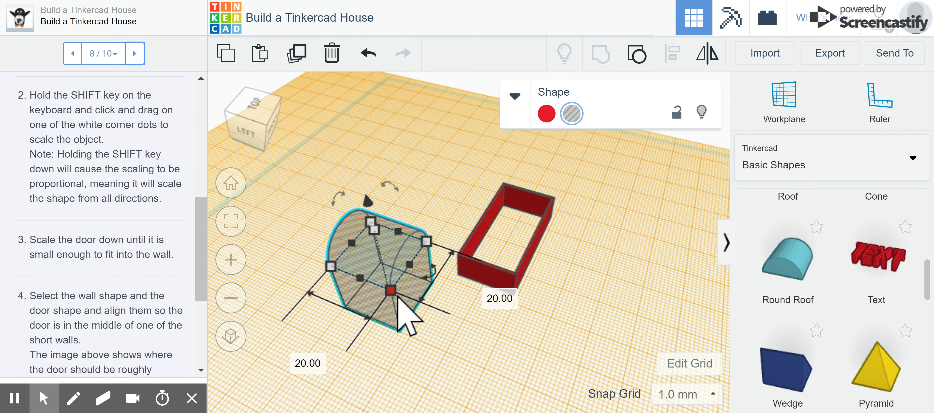
shift+drag(331, 267, 402, 249)
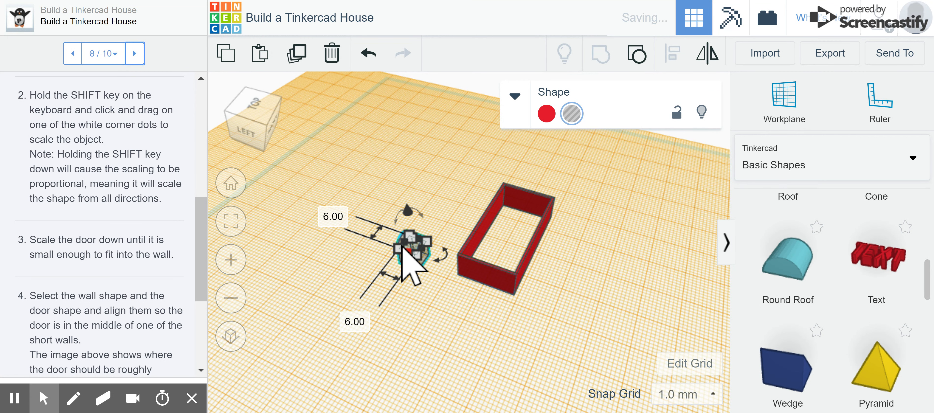
scroll(421, 308, up, 2)
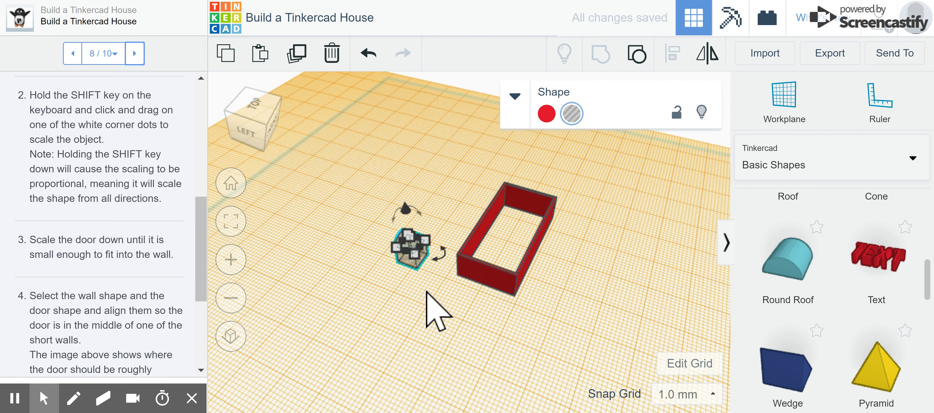
scroll(426, 310, up, 3)
scroll(427, 292, up, 3)
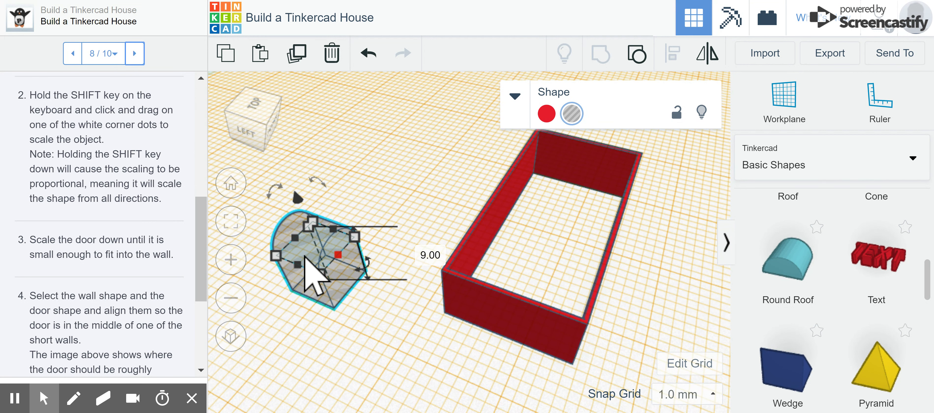
Scale the door hole down further to 4 mm by 4 mm and undo the stray change after it.
click(276, 256)
drag(277, 256, 315, 256)
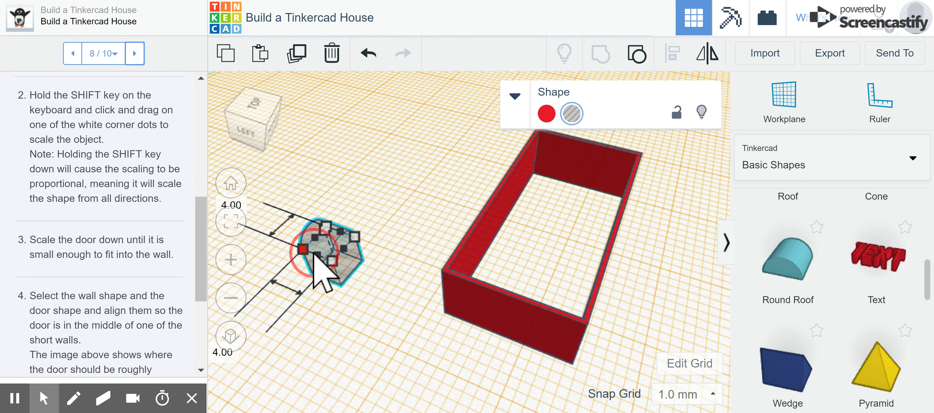
drag(313, 253, 313, 254)
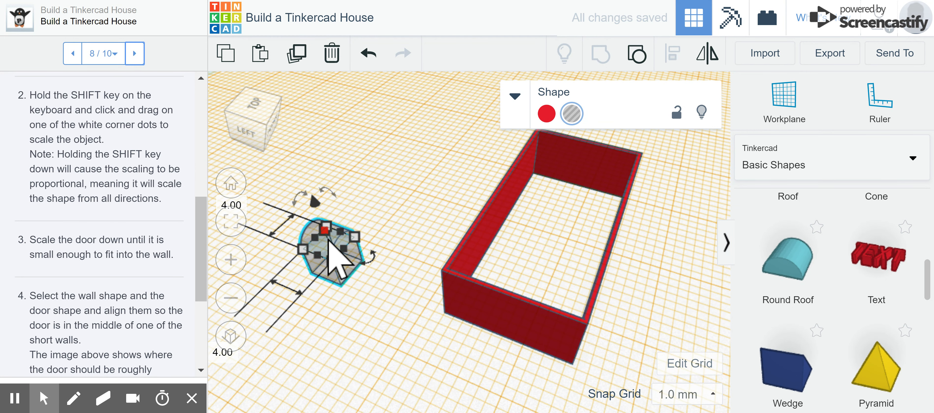
drag(323, 247, 318, 267)
click(368, 53)
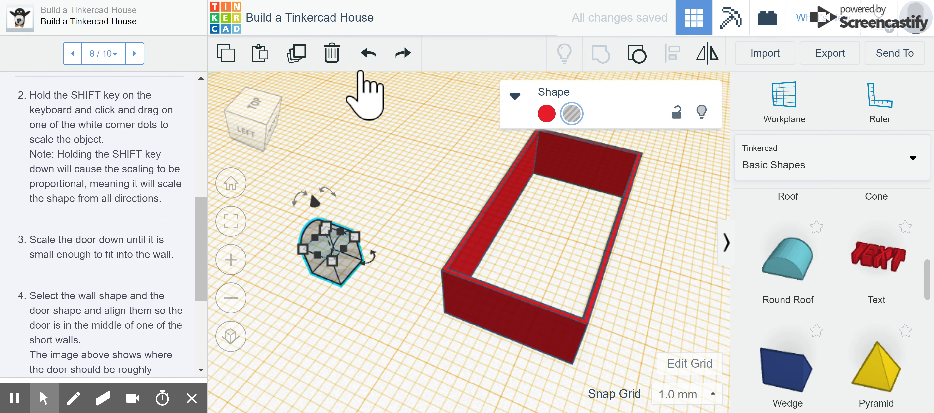
click(319, 314)
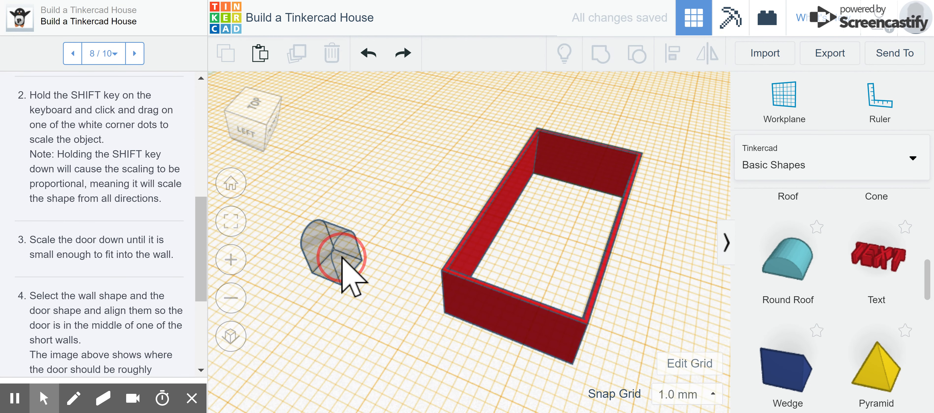
Move the door hole against the house's short wall, return the workplane to the base, and drop the door onto it.
drag(342, 258, 512, 371)
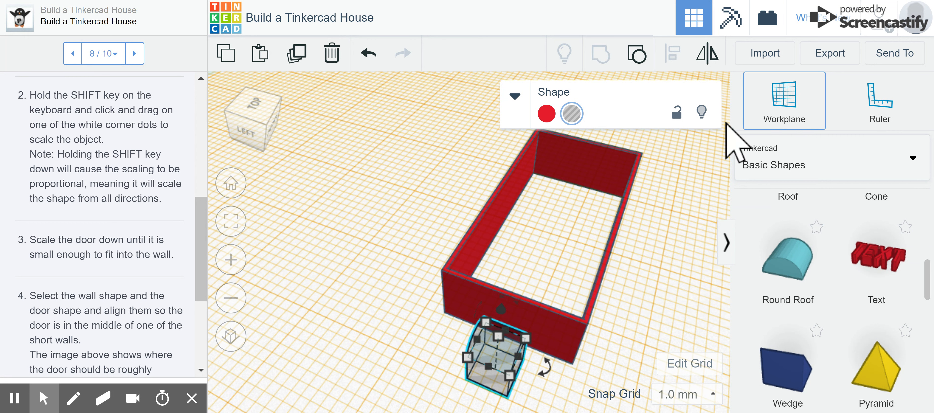
click(770, 121)
drag(764, 125, 356, 323)
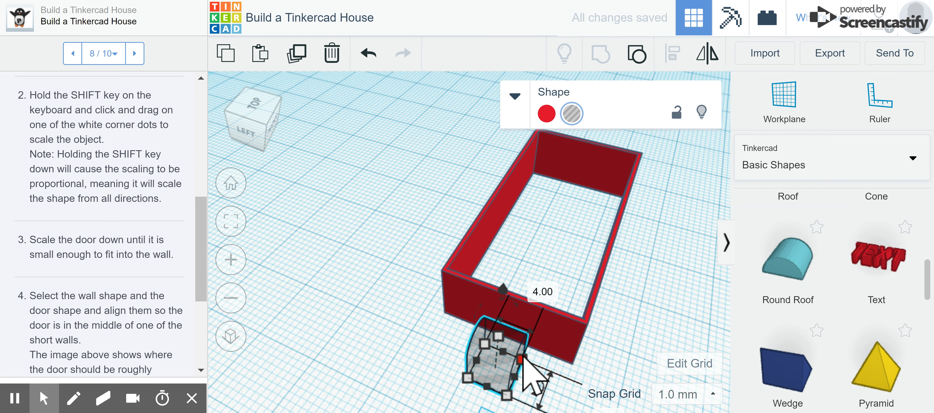
key(d)
right_drag(601, 339, 591, 375)
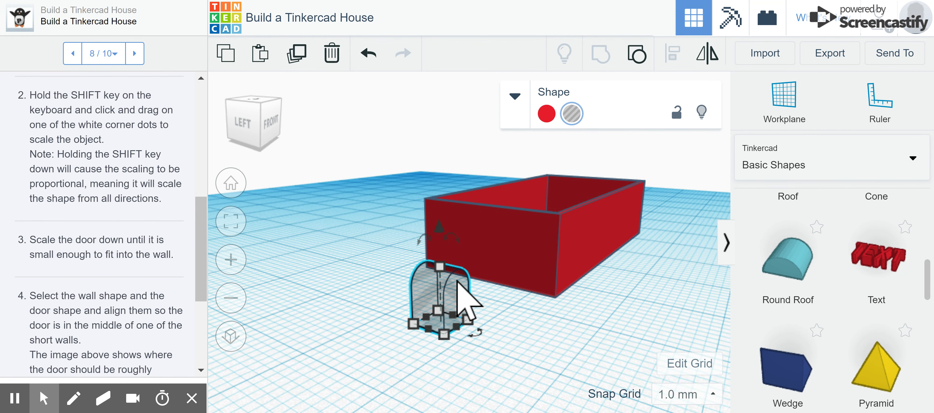
click(477, 335)
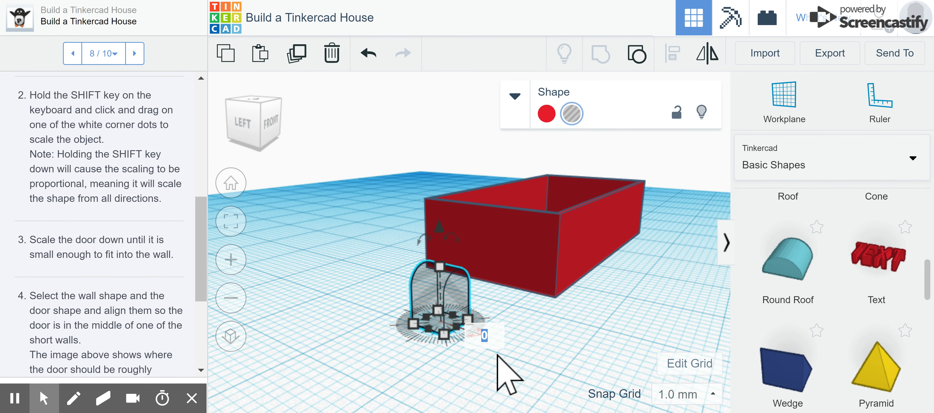
key(Return)
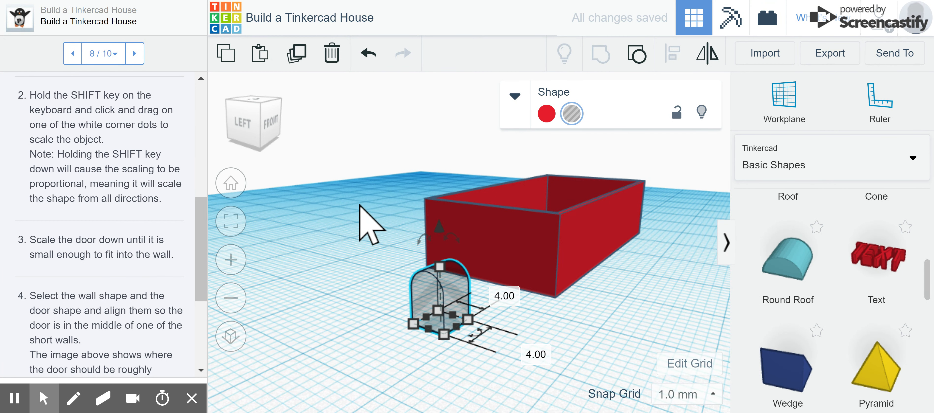
Select the door hole and the walls together and align the door to the middle of the short wall.
drag(201, 208, 201, 282)
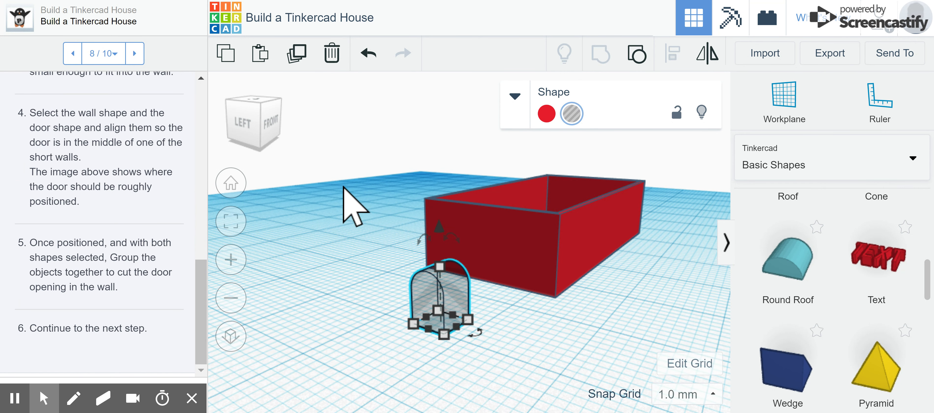
drag(350, 178, 604, 353)
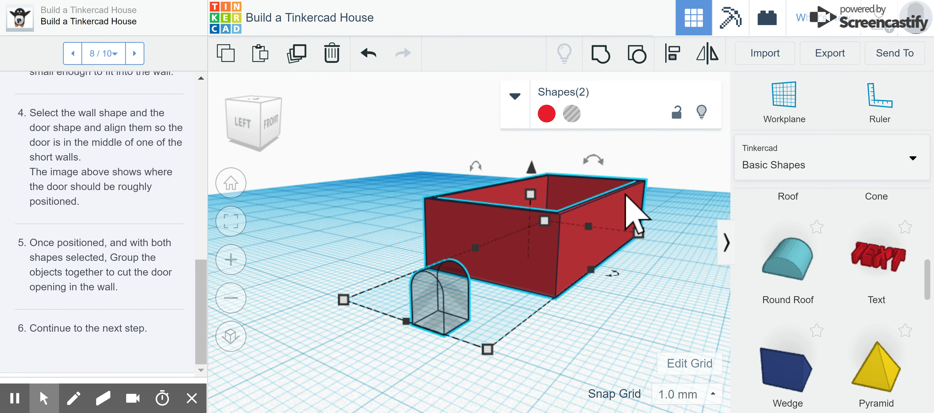
click(669, 64)
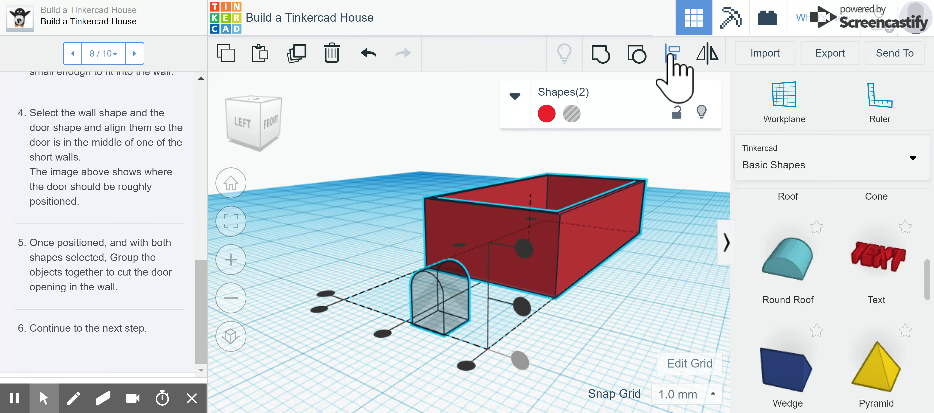
click(382, 334)
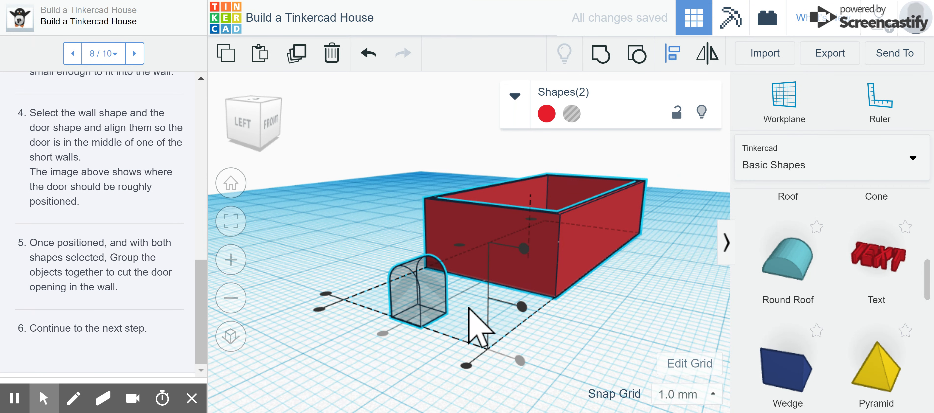
Place the workplane on the outer face of the short wall and drop only the door hole onto it.
click(769, 116)
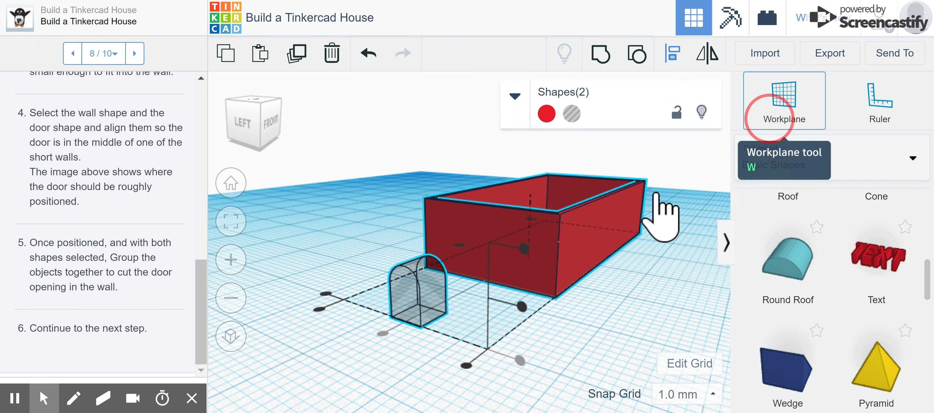
click(501, 267)
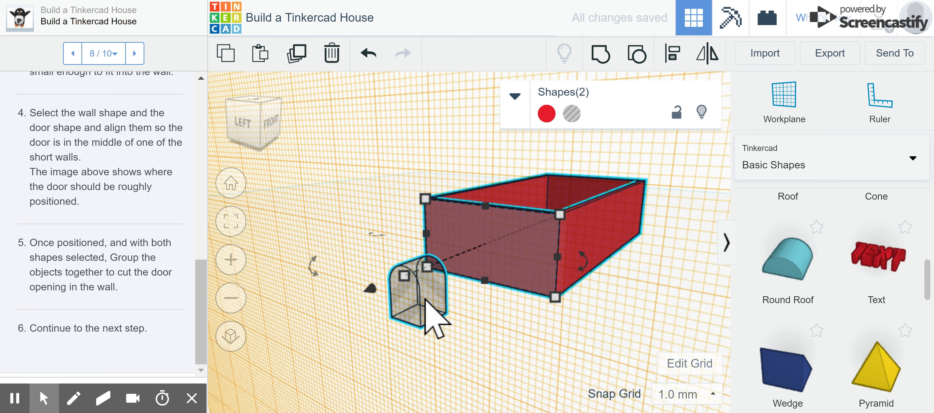
click(348, 348)
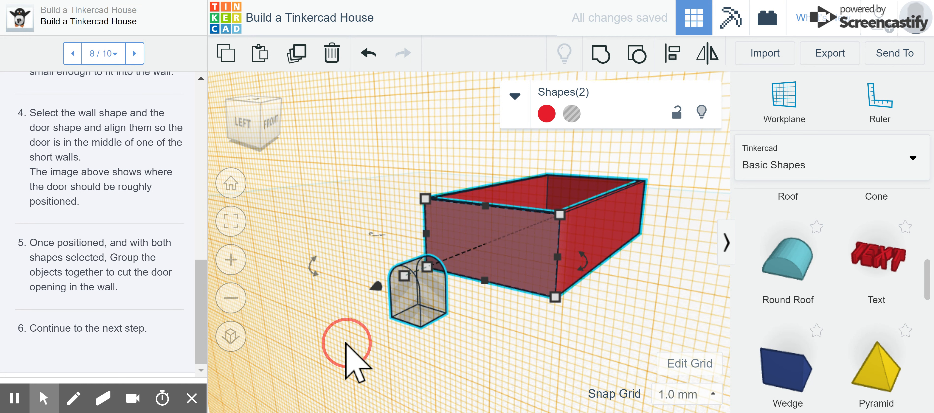
click(414, 311)
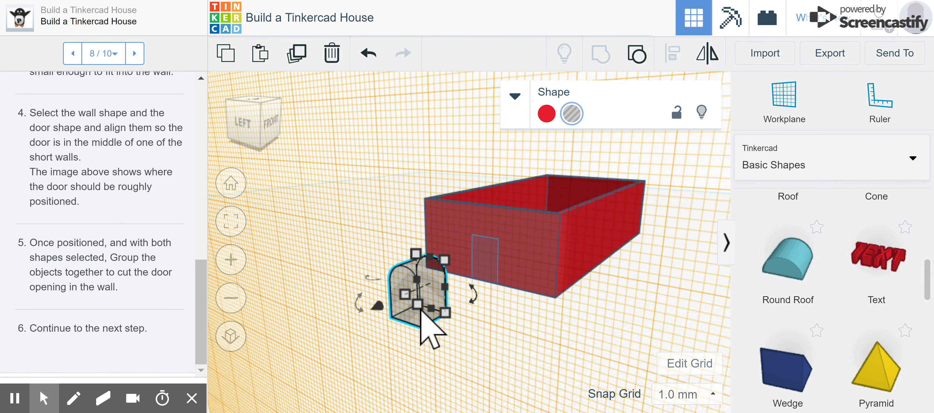
key(d)
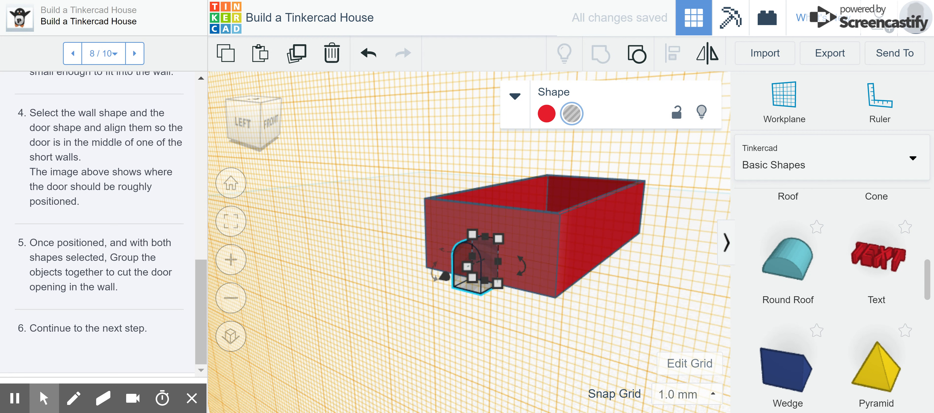
Try nudging the door hole sideways and up and down along the short wall.
key(Right)
key(Right)
key(Right)
key(Right)
key(Right)
key(Right)
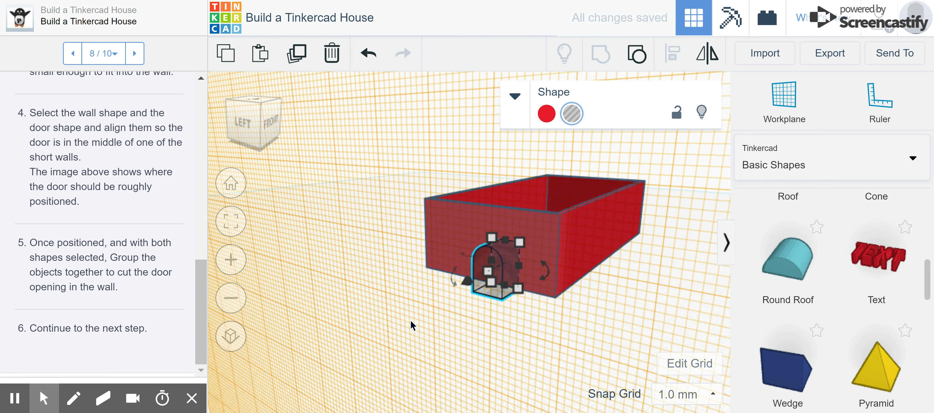
key(Left)
key(Left)
key(Left)
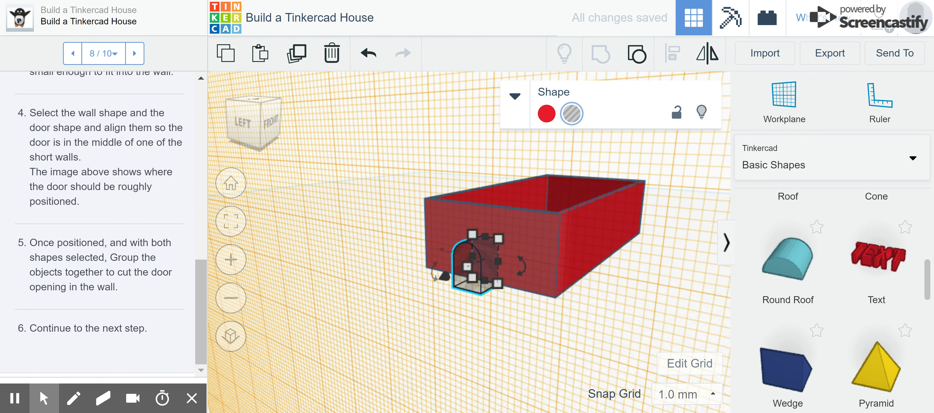
key(Down)
key(Down)
key(Down)
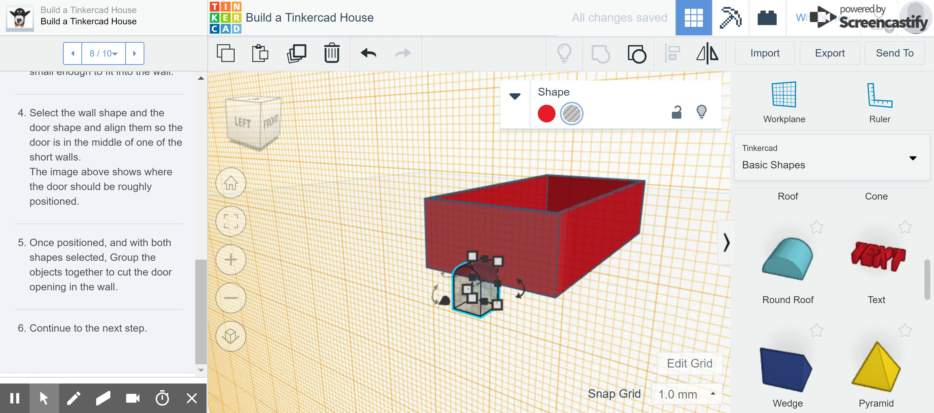
key(Up)
key(Up)
key(Up)
key(Up)
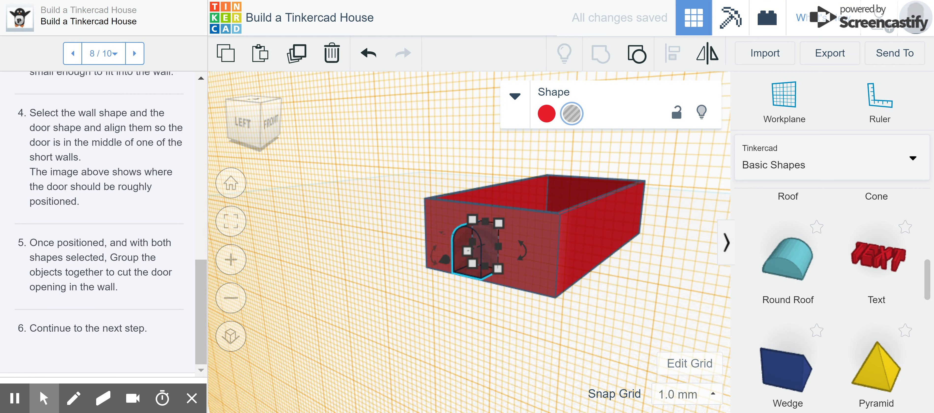
key(Down)
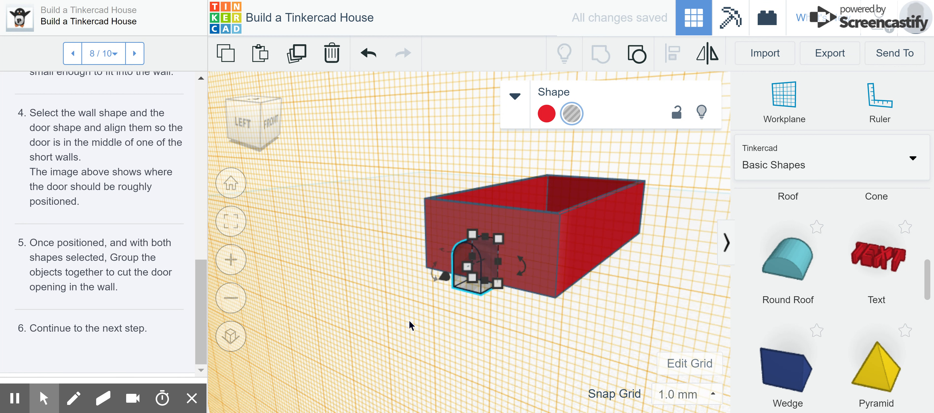
Undo the door hole's nudges and its drop, and redo the drop onto the short wall.
click(369, 53)
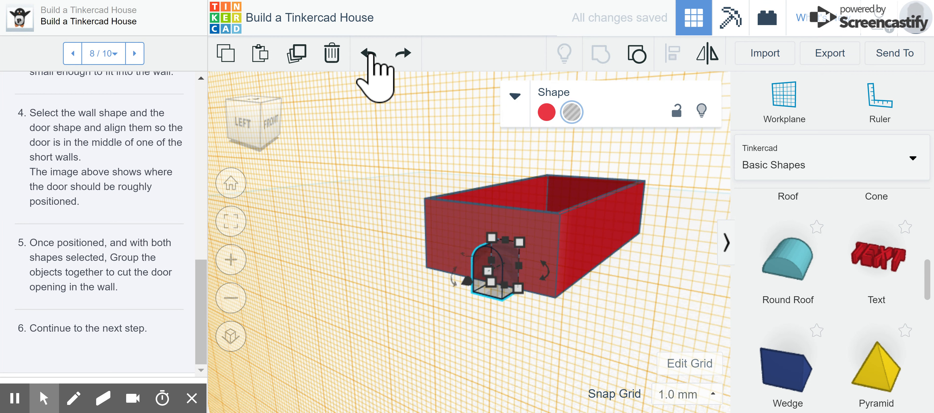
click(369, 54)
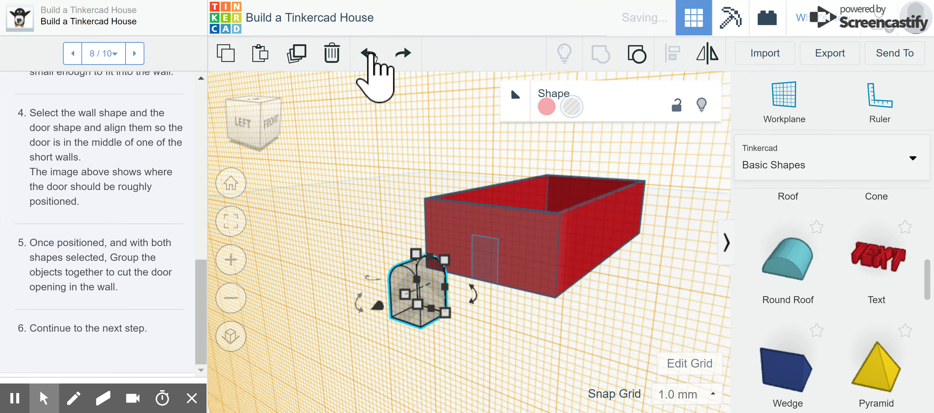
click(402, 55)
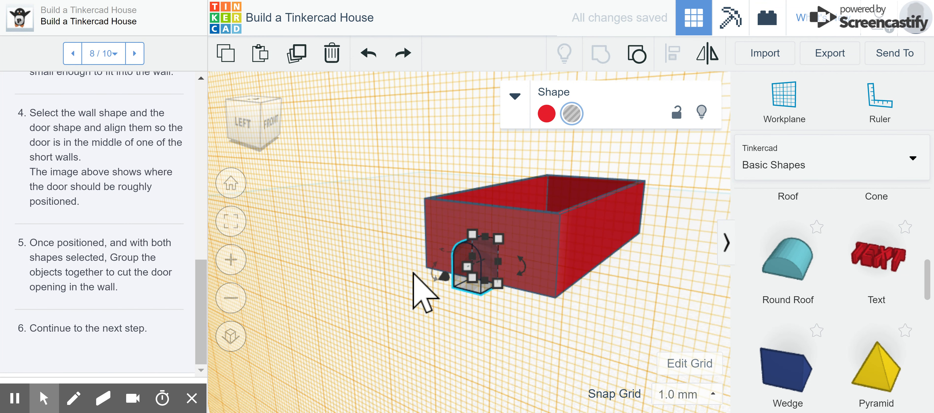
Push the door hole inward until it passes through the full thickness of the short wall.
click(445, 279)
mouse_move(445, 280)
mouse_down()
mouse_move(461, 272)
mouse_move(449, 271)
mouse_move(460, 272)
mouse_move(450, 279)
mouse_up()
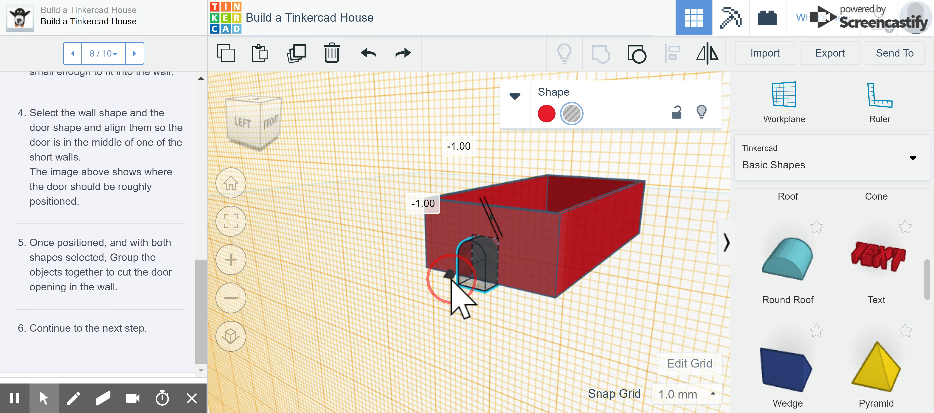
drag(454, 279, 457, 278)
right_drag(580, 299, 519, 330)
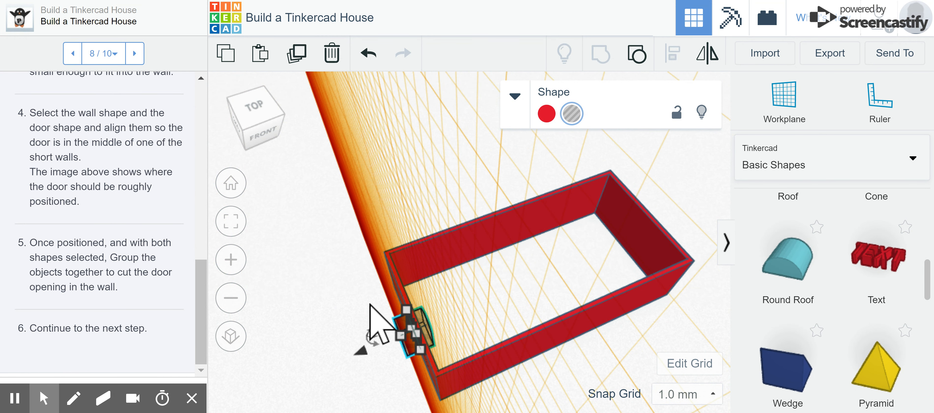
Group the walls and the door hole to cut the doorway, and return the workplane to the base.
drag(350, 306, 546, 350)
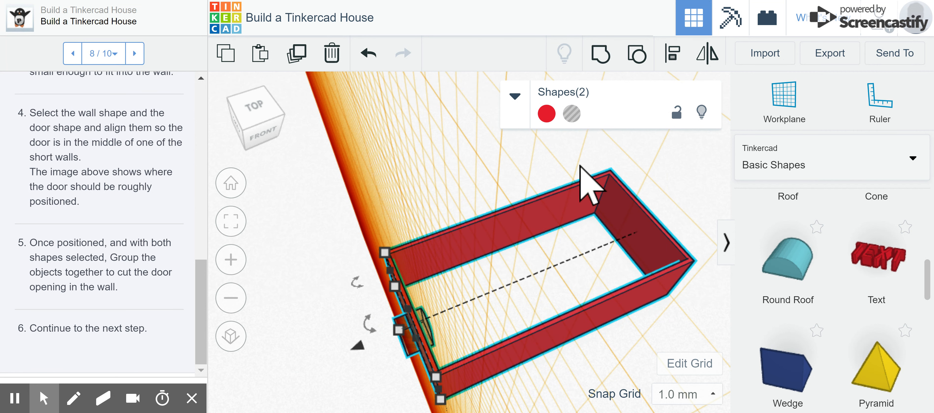
click(601, 54)
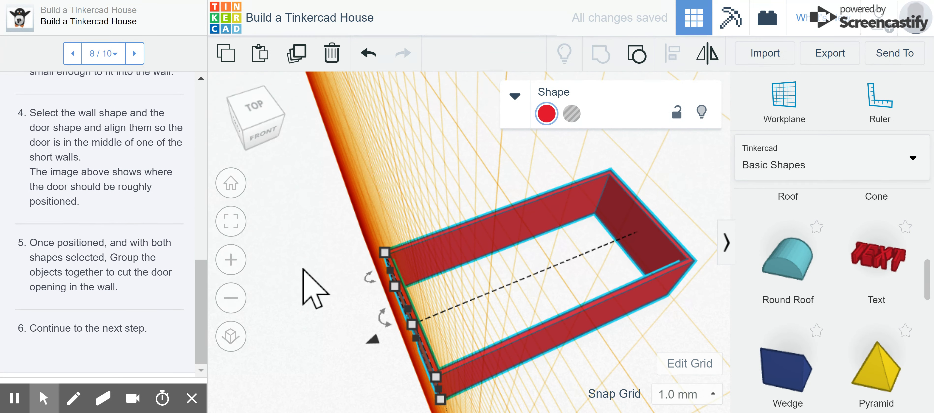
right_drag(331, 319, 569, 328)
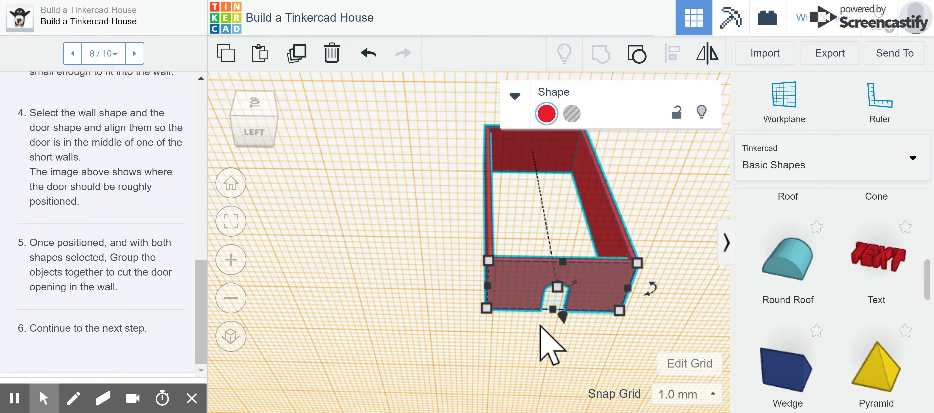
drag(750, 104, 438, 312)
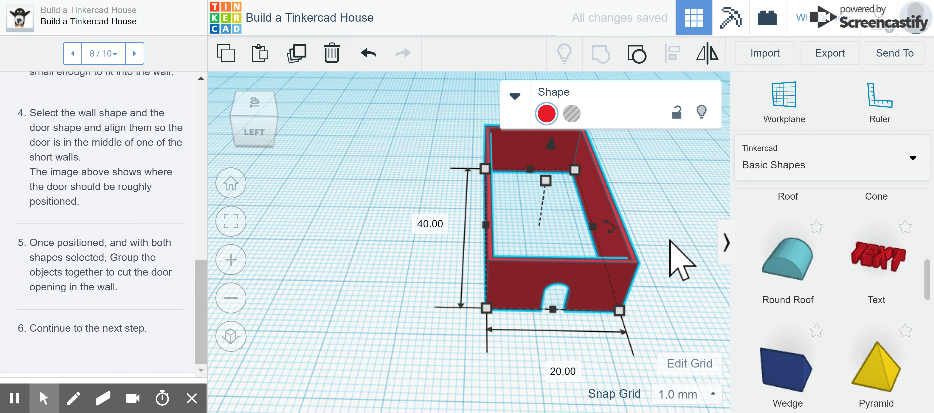
Advance the lesson to step 9 and place a Roof shape on the workplane beside the house.
click(134, 53)
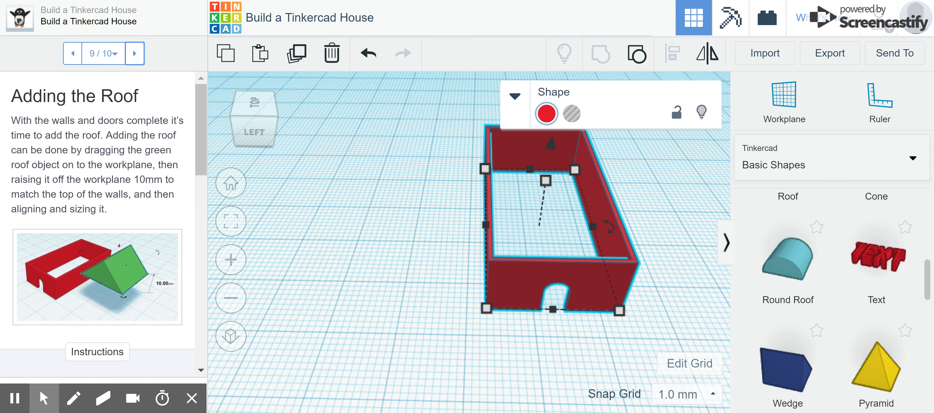
mouse_move(927, 273)
mouse_down()
mouse_move(931, 354)
mouse_move(929, 261)
mouse_up()
drag(776, 306, 318, 221)
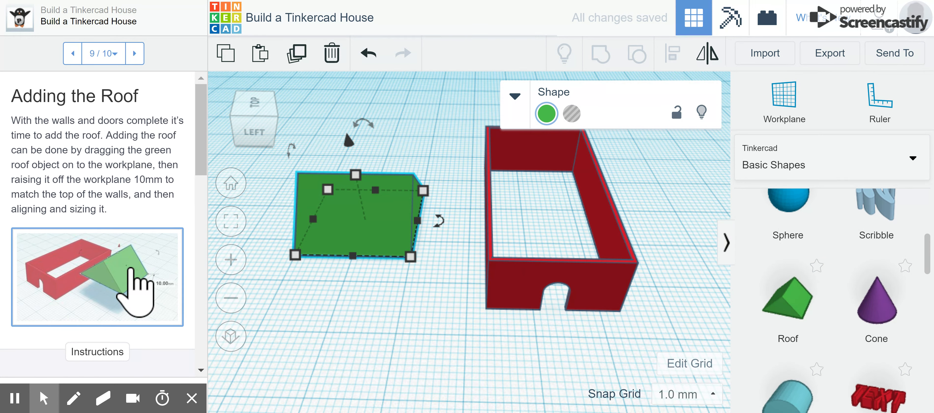
Read the step 9 instructions on raising, aligning and sizing the roof.
scroll(123, 279, down, 4)
scroll(131, 268, down, 6)
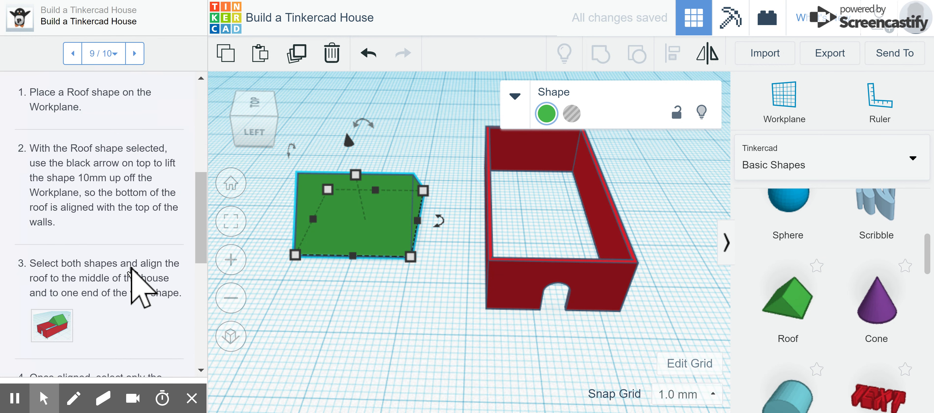
scroll(131, 269, down, 2)
scroll(131, 267, down, 4)
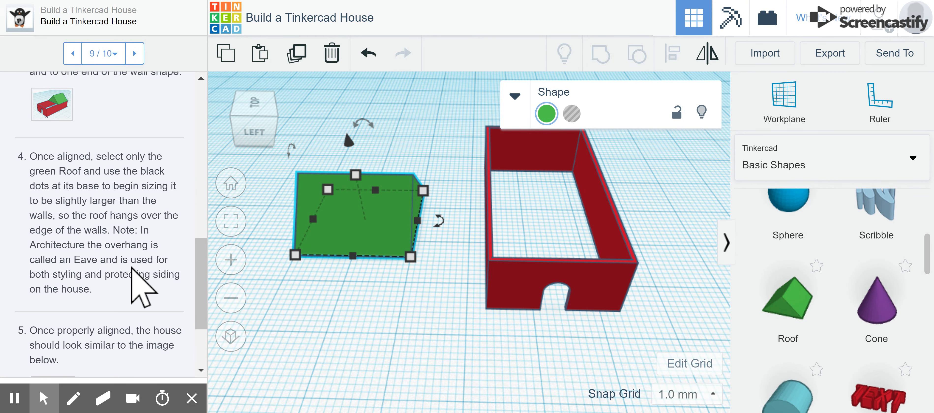
scroll(132, 268, down, 1)
scroll(132, 268, up, 10)
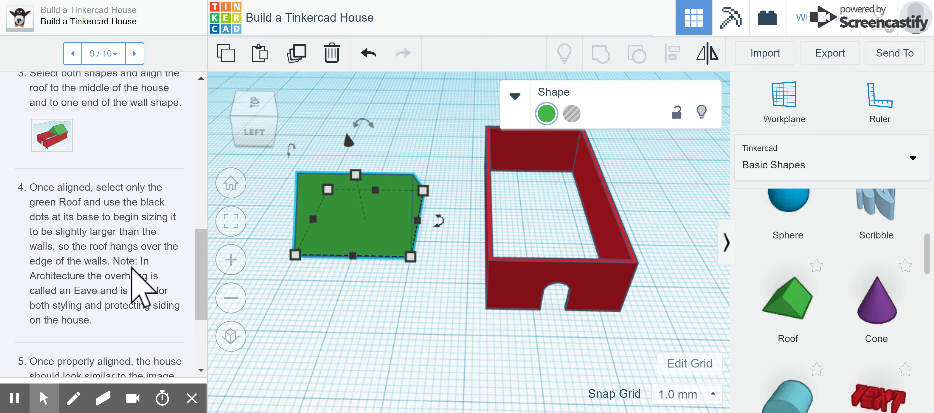
scroll(132, 269, up, 4)
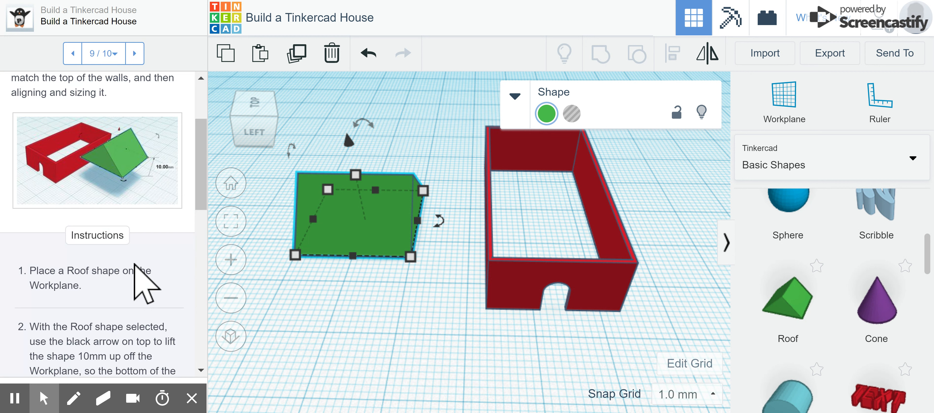
scroll(148, 279, down, 2)
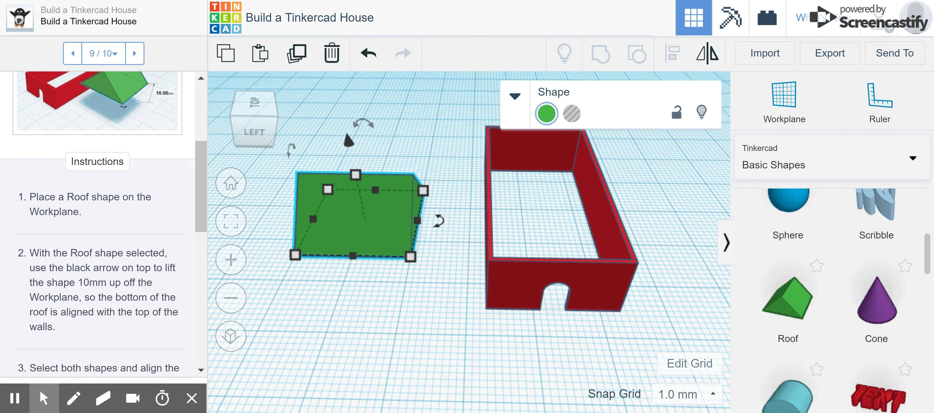
Check the lift distance in the instructions, the roof's height and the base dimensions of the walls.
drag(84, 286, 97, 285)
click(381, 165)
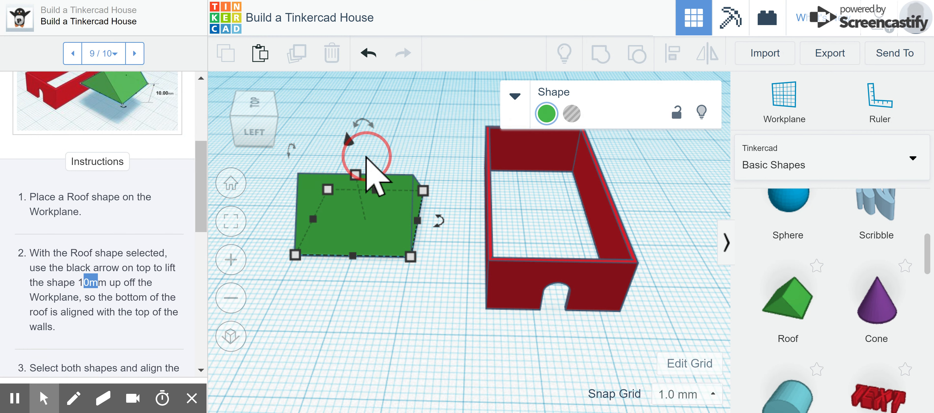
click(353, 188)
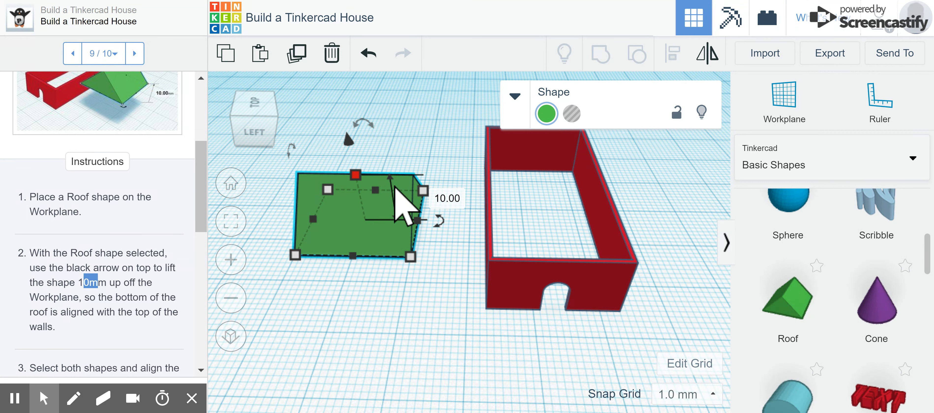
click(455, 199)
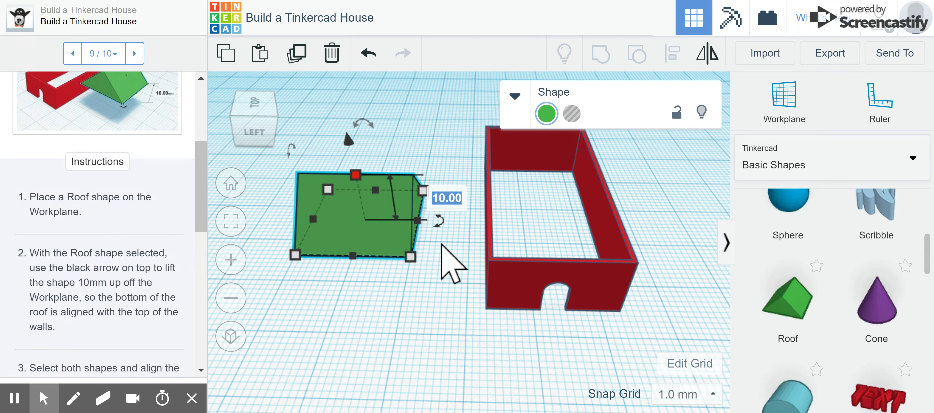
click(414, 261)
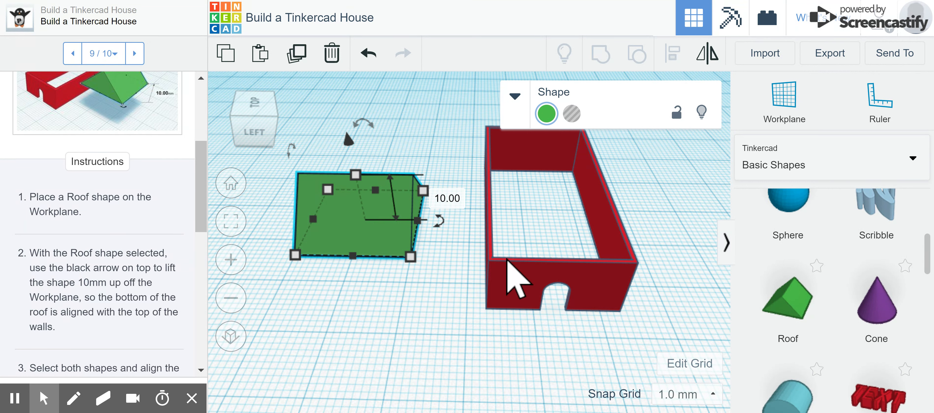
click(510, 281)
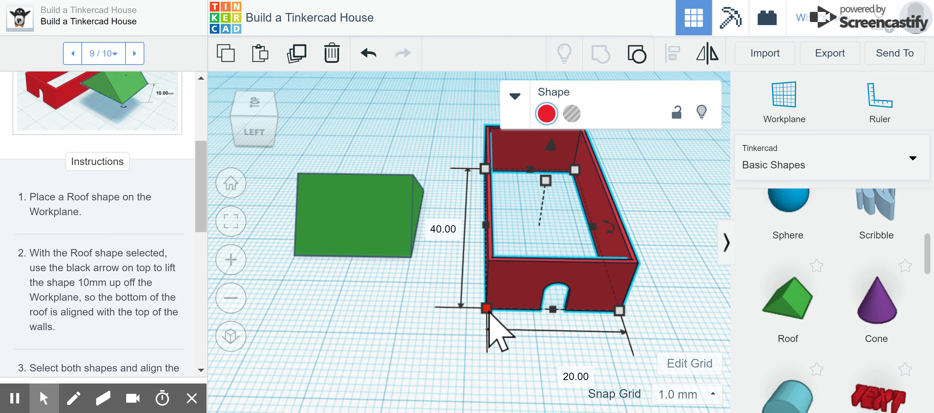
Set the green roof's 20 mm side running parallel to the long walls to 40 mm.
click(408, 259)
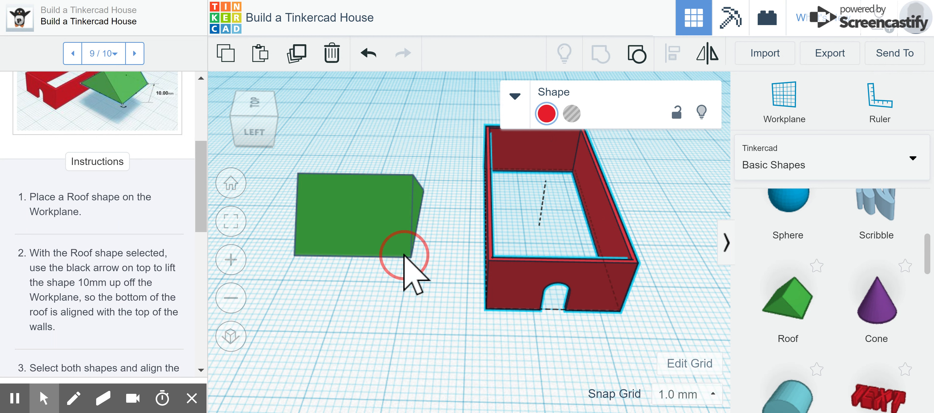
click(326, 331)
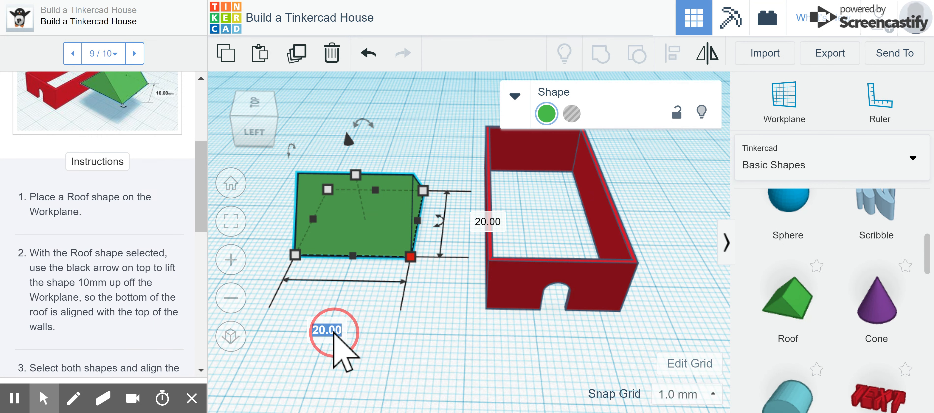
click(487, 222)
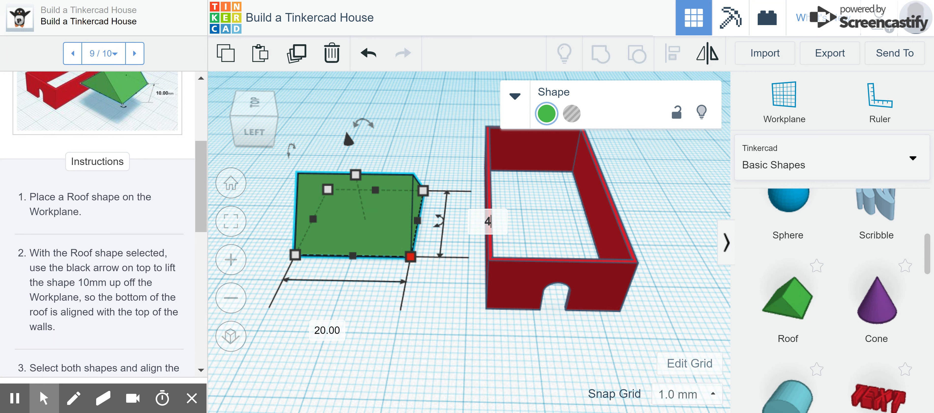
text(40)
key(Return)
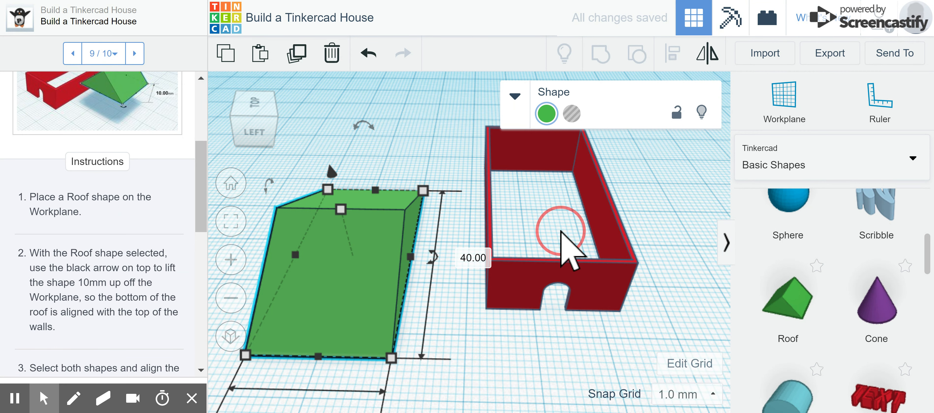
Align the roof and the walls on their centres in both horizontal directions.
drag(658, 318, 287, 152)
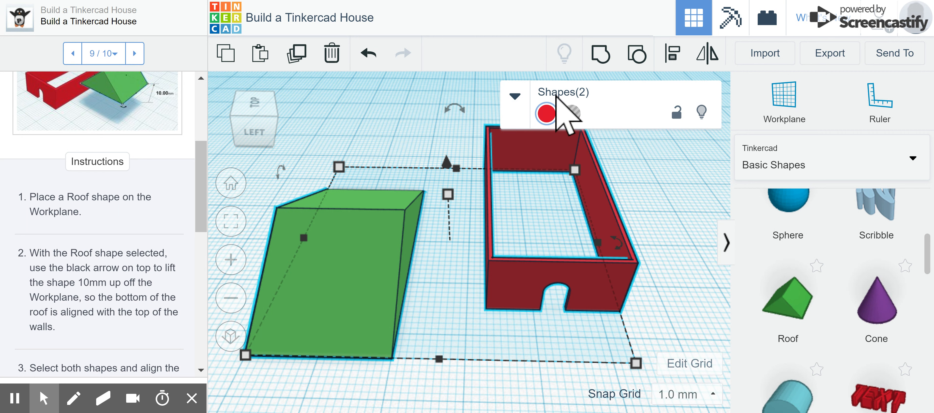
click(673, 65)
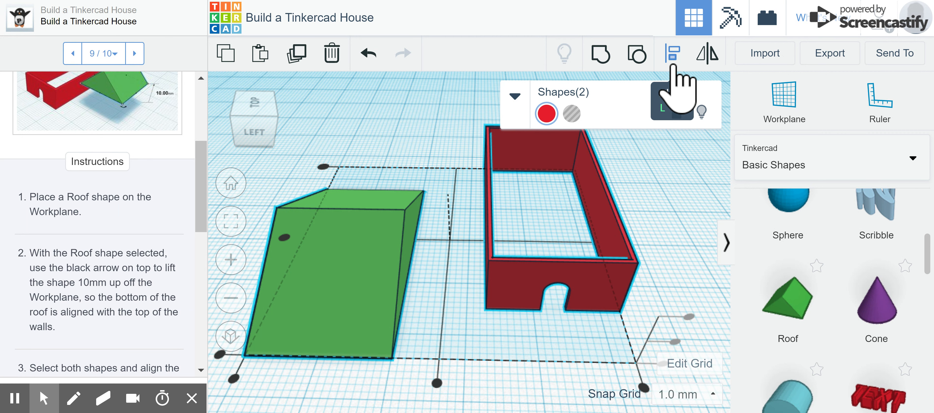
click(285, 237)
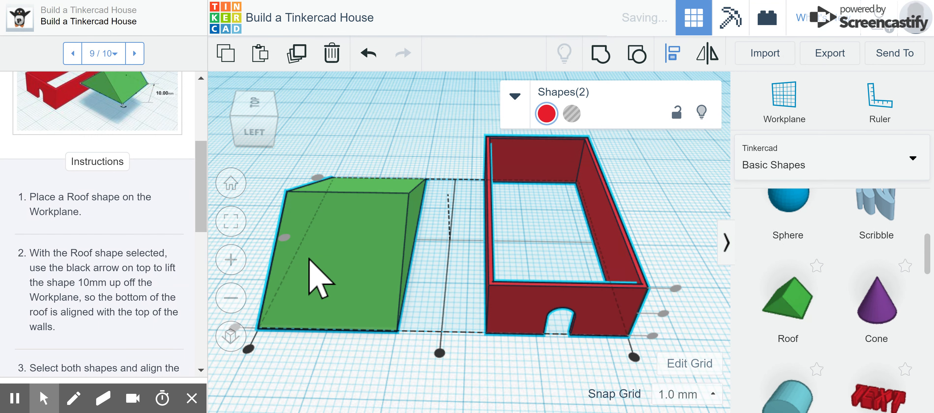
click(440, 354)
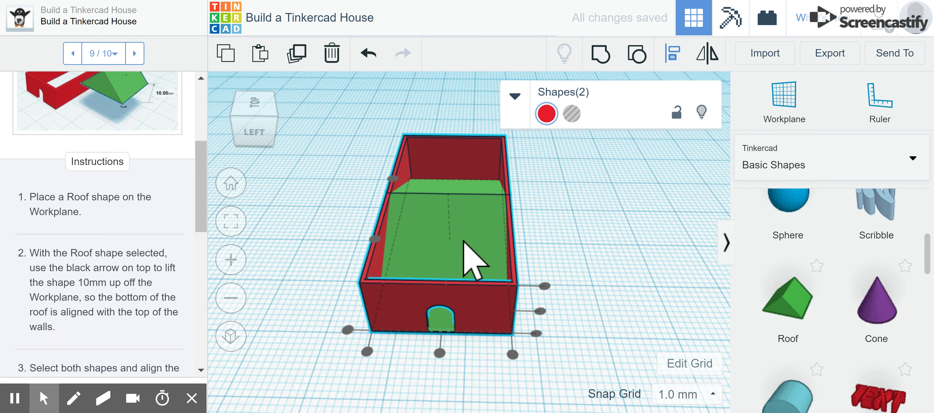
click(584, 241)
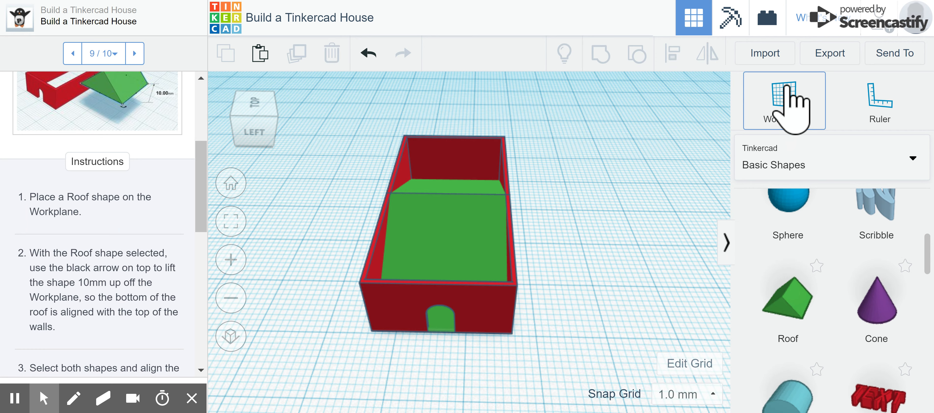
Place a temporary workplane on the top face of the house walls.
scroll(563, 277, up, 5)
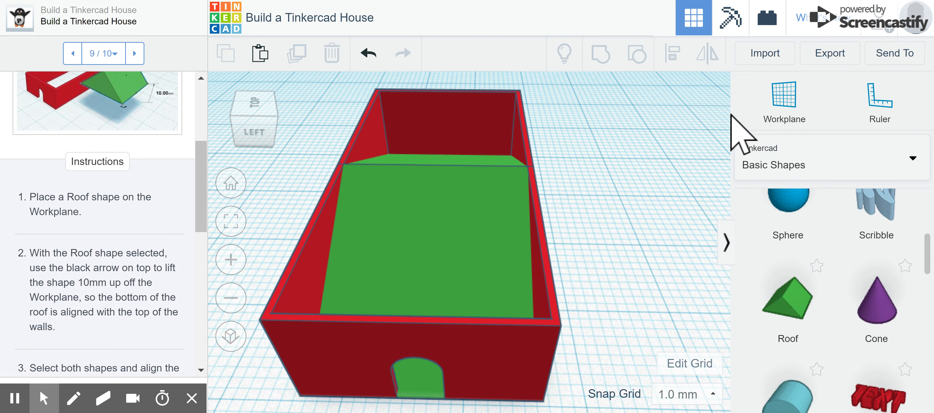
click(803, 99)
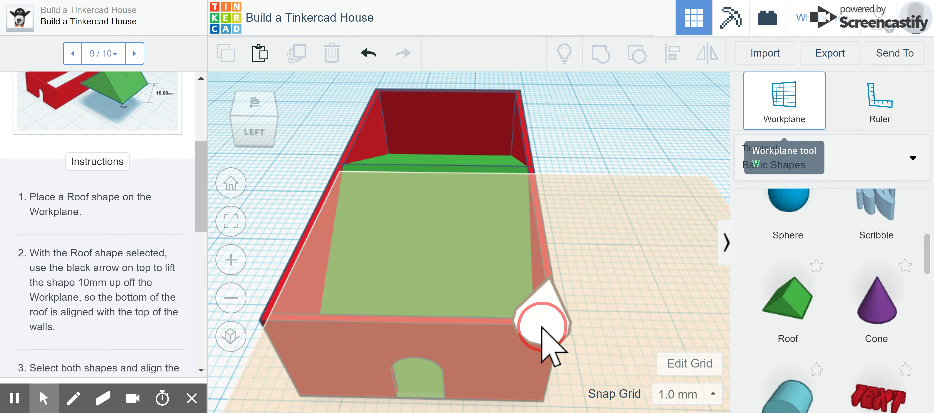